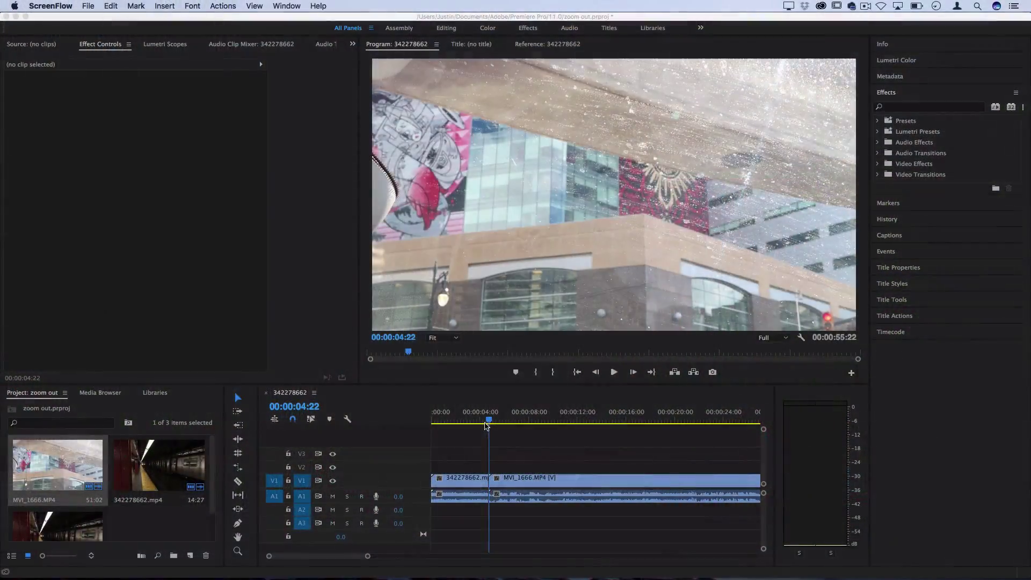
Preview the subway footage up to the cut and create a new adjustment layer.
{"action": "left_click", "coordinate": [470, 419]}
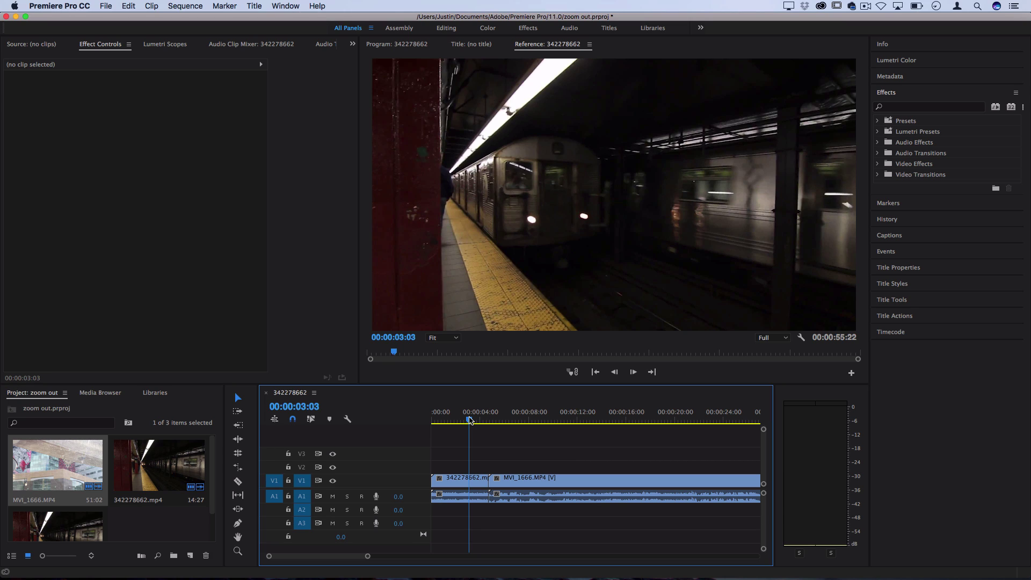
{"action": "left_click_drag", "start_coordinate": [471, 419], "coordinate": [488, 422]}
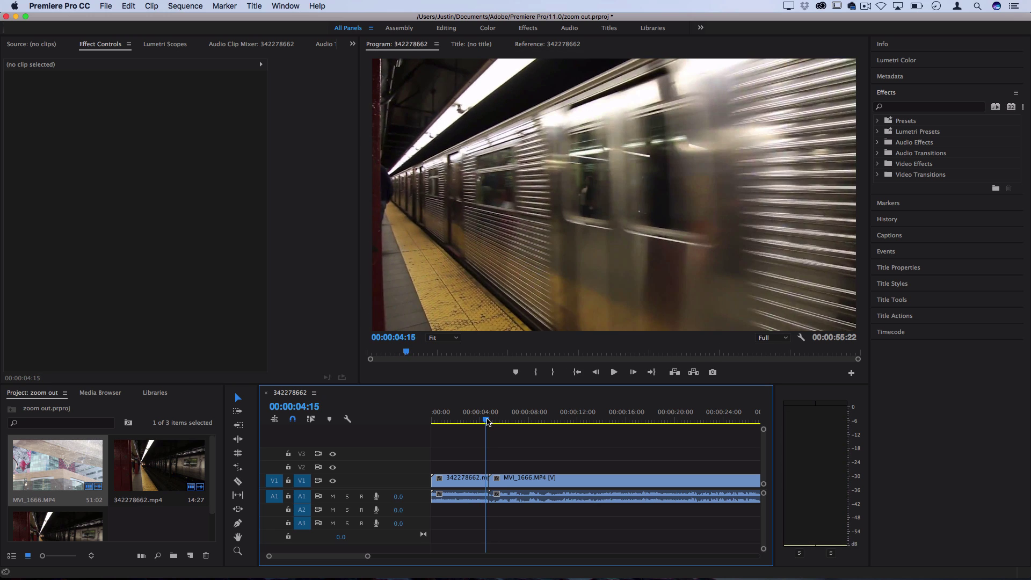
{"action": "left_click", "coordinate": [38, 397]}
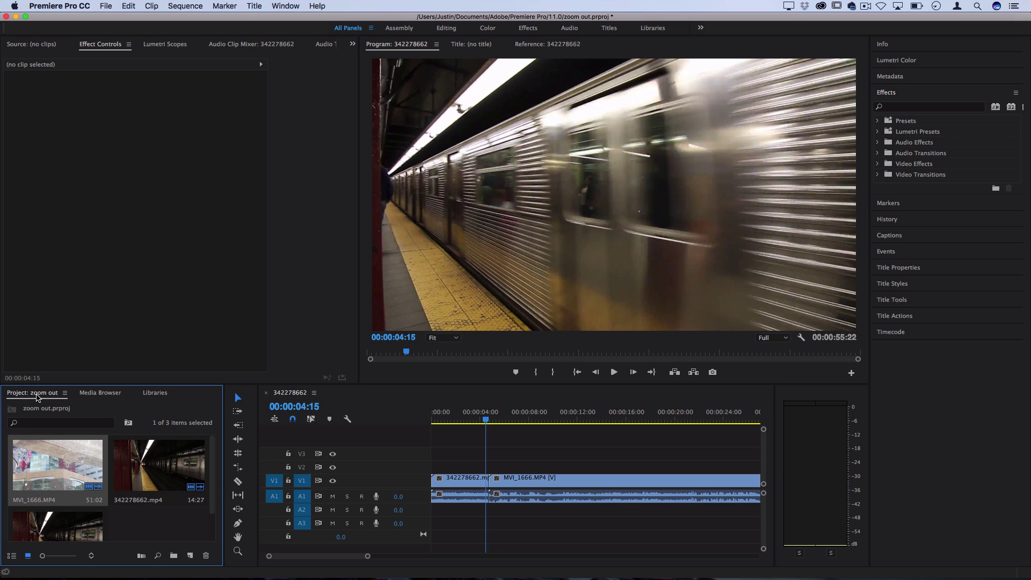
{"action": "left_click", "coordinate": [105, 5]}
{"action": "mouse_move", "coordinate": [123, 21]}
{"action": "left_click", "coordinate": [323, 95]}
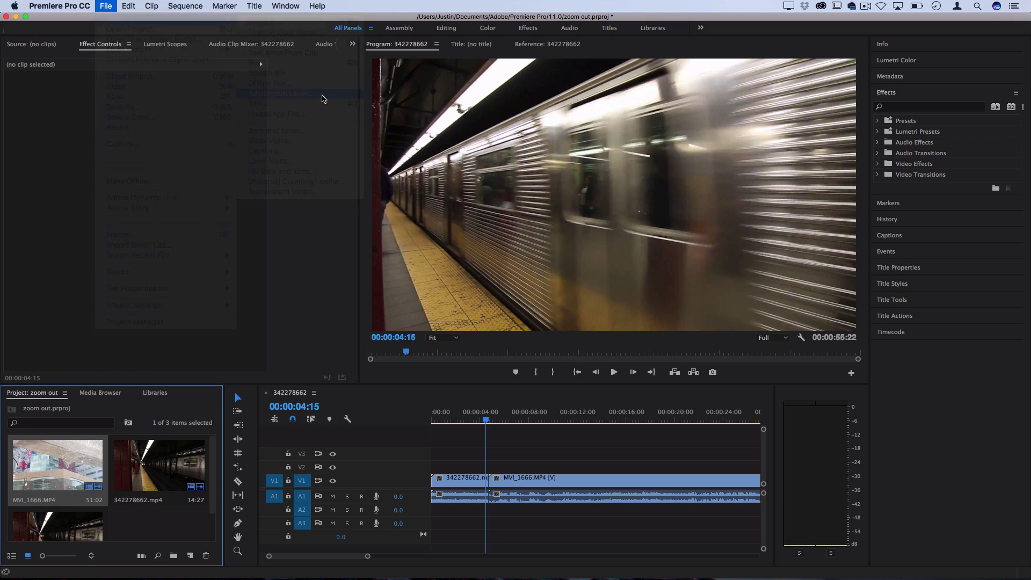
{"action": "key", "text": "Return"}
Place adjustment layers on V2 and V3, trimming the V2 layer to start at the cut.
{"action": "left_click_drag", "start_coordinate": [151, 515], "coordinate": [359, 480]}
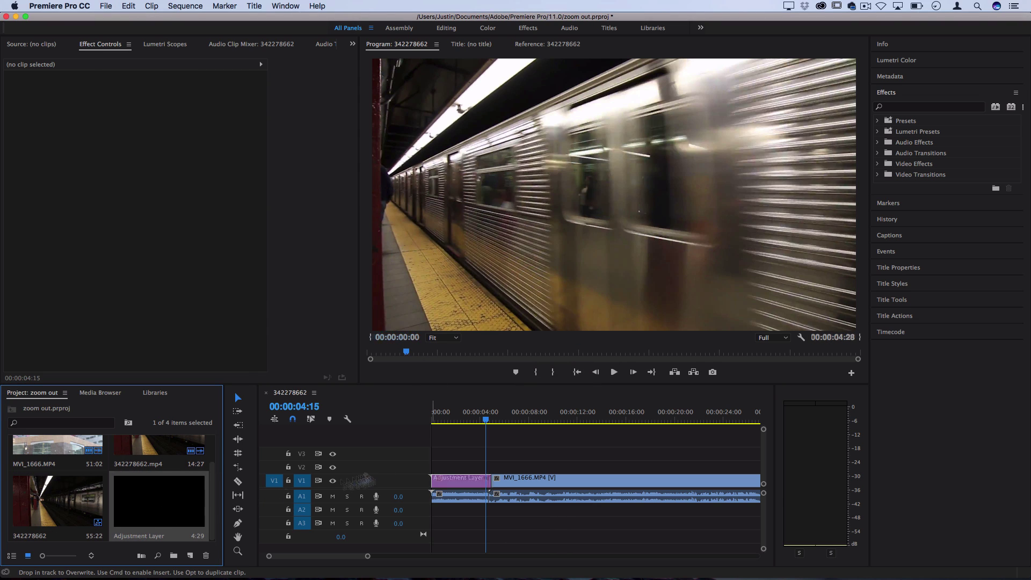
{"action": "left_click_drag", "start_coordinate": [447, 481], "coordinate": [475, 473]}
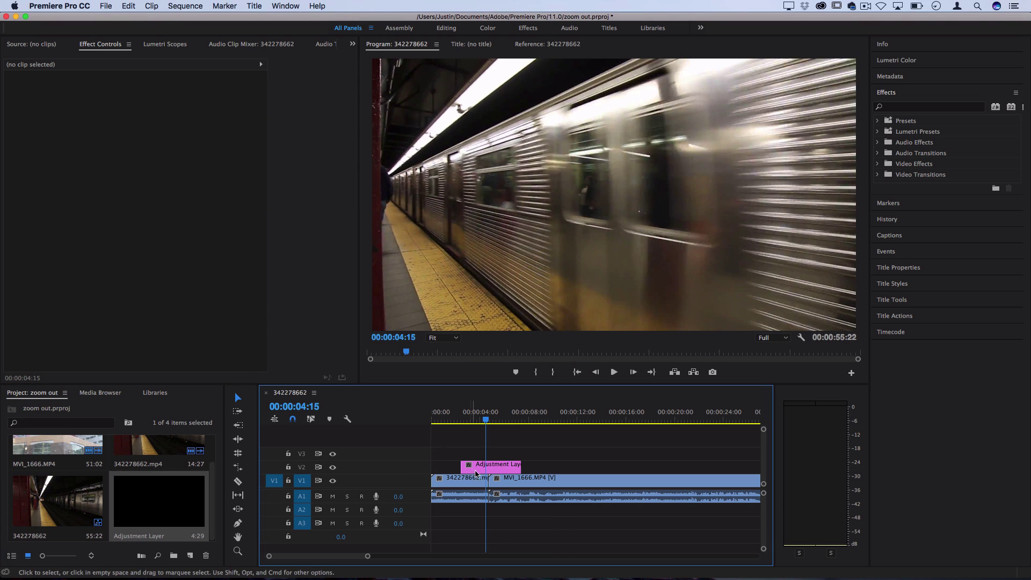
{"action": "key", "text": "Right"}
{"action": "key", "text": "Right"}
{"action": "key", "text": "Right"}
{"action": "key", "text": "Right"}
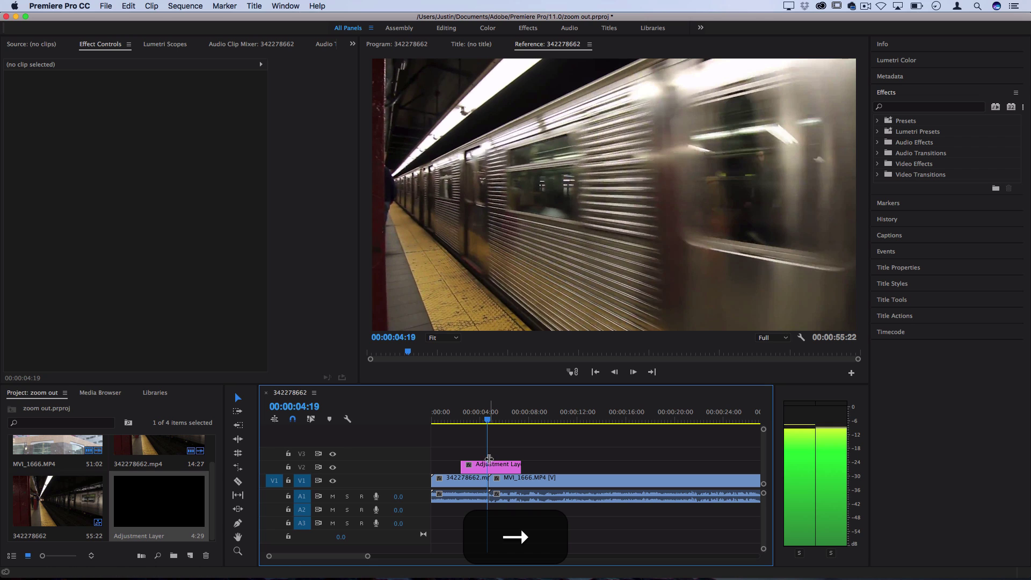
{"action": "left_click_drag", "start_coordinate": [199, 500], "coordinate": [464, 453]}
{"action": "scroll", "coordinate": [464, 453], "scroll_direction": "up", "scroll_amount": 3}
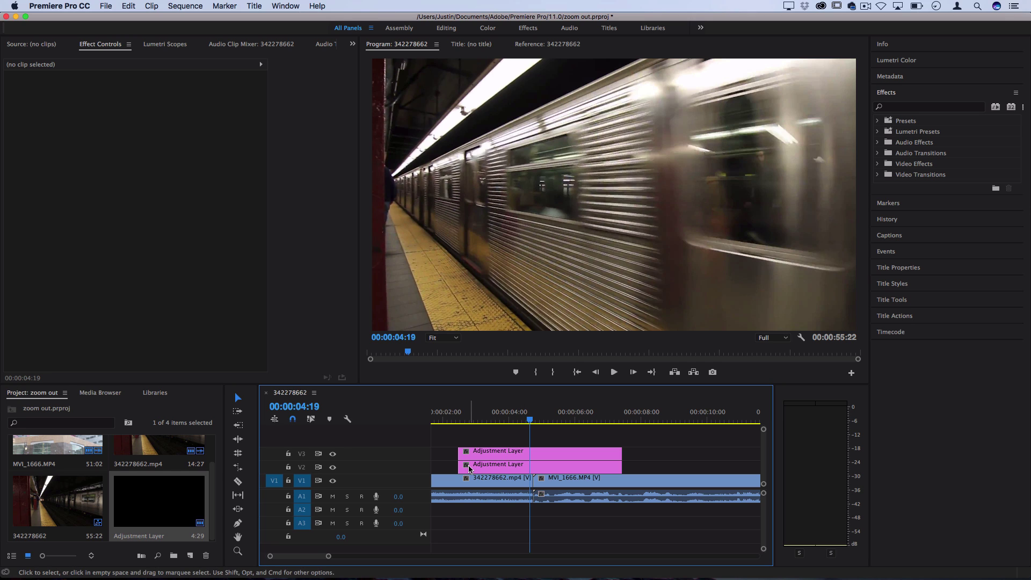
{"action": "left_click_drag", "start_coordinate": [461, 465], "coordinate": [536, 465]}
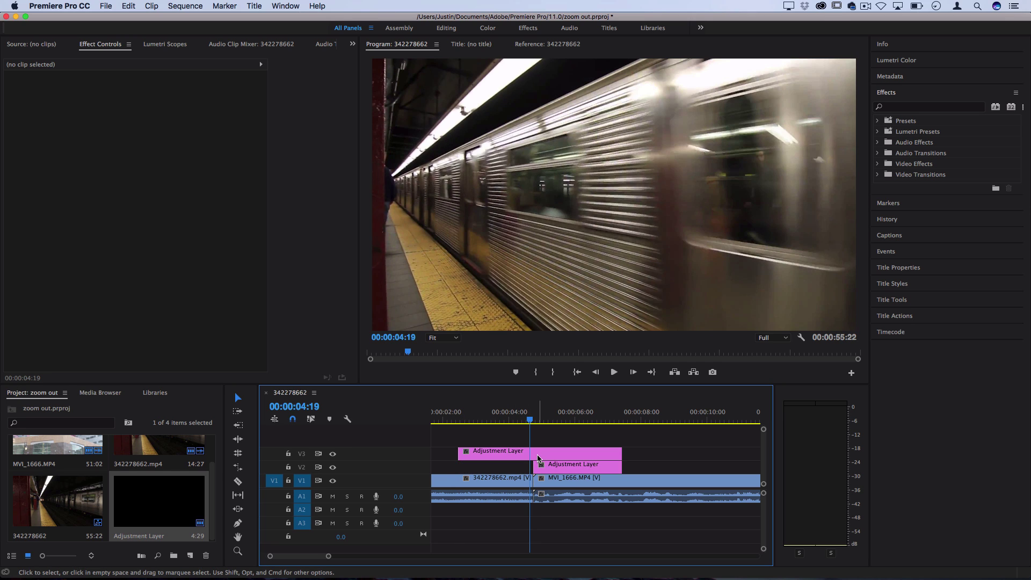
Move the playhead past the cut to 00:00:04:28 and magnify the timeline.
{"action": "left_click", "coordinate": [534, 422]}
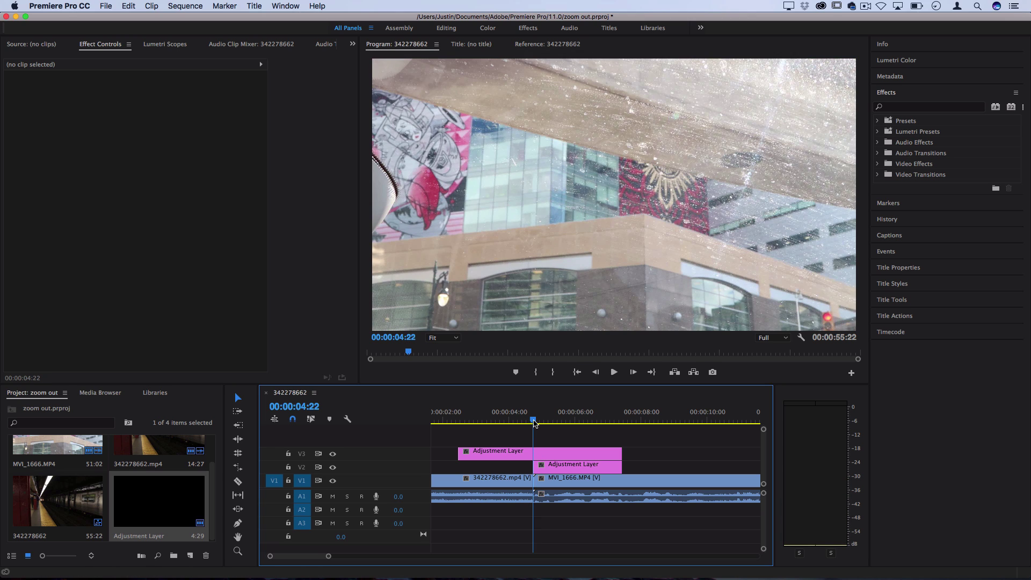
{"action": "key", "text": "Up"}
{"action": "key", "text": "Down"}
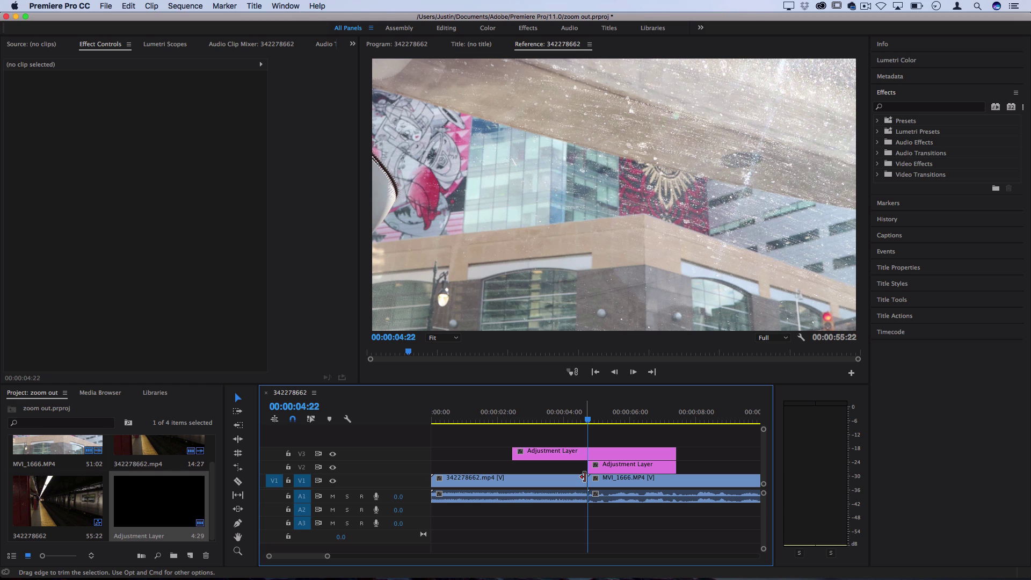
{"action": "key", "text": "Up"}
{"action": "key", "text": "Down"}
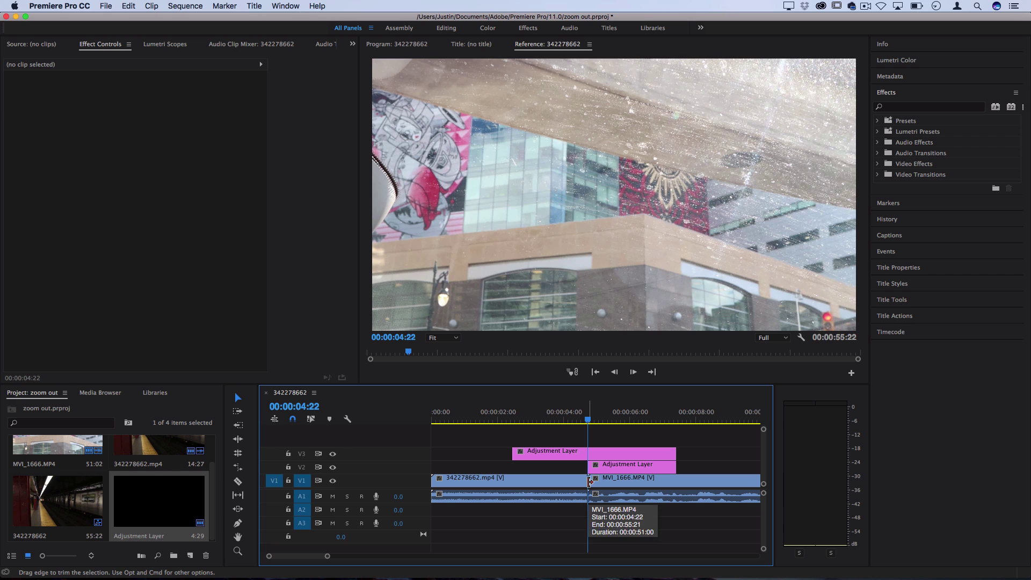
{"action": "key", "text": "Right"}
{"action": "key", "text": "Right"}
{"action": "key", "text": "Right"}
{"action": "key", "text": "Right"}
{"action": "key", "text": "Right"}
{"action": "key", "text": "Right"}
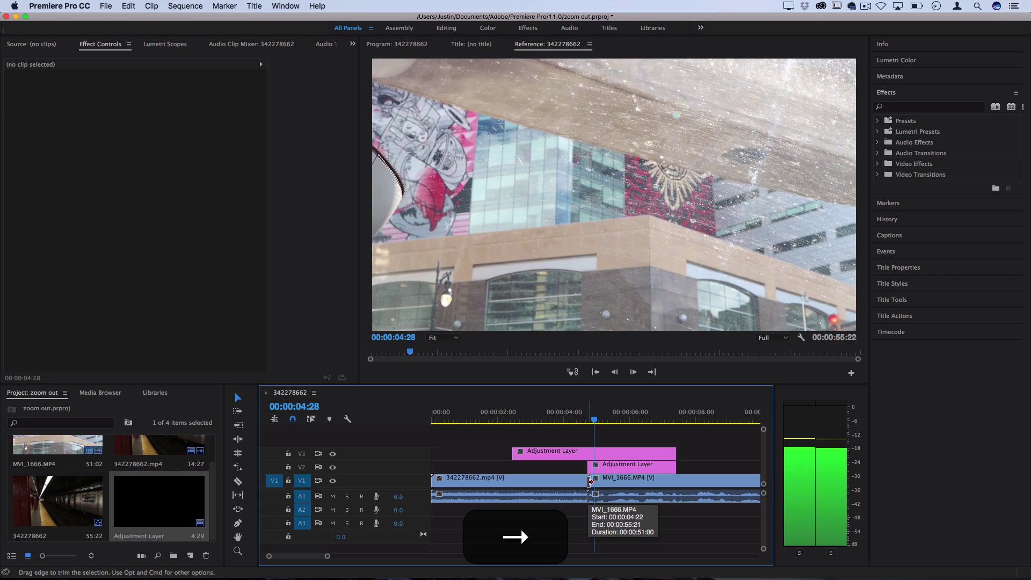
{"action": "key", "text": "equal"}
{"action": "key", "text": "equal"}
{"action": "key", "text": "equal"}
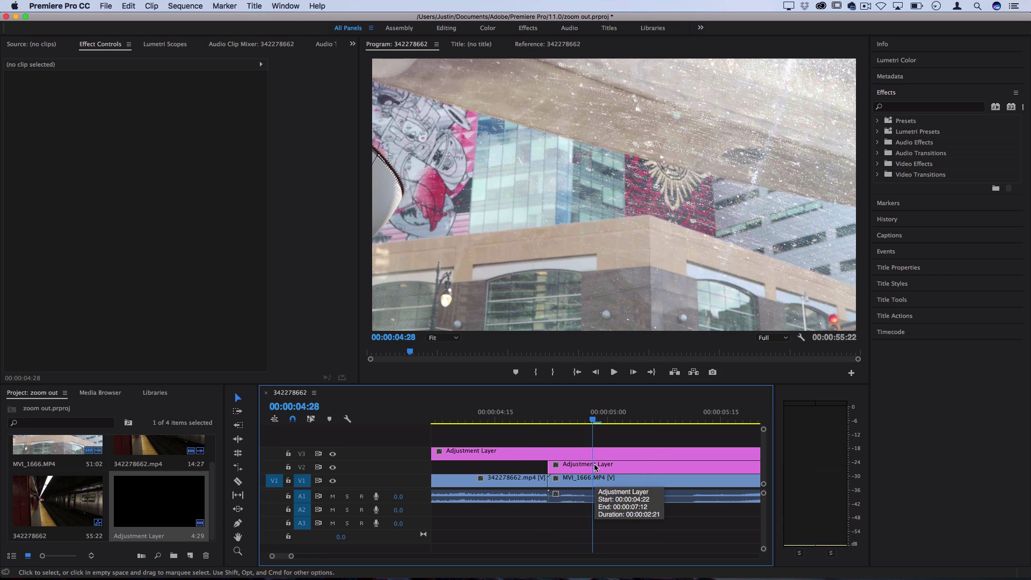
Split both adjustment layers at 00:00:04:28 and delete the pieces after it.
{"action": "key", "text": "c"}
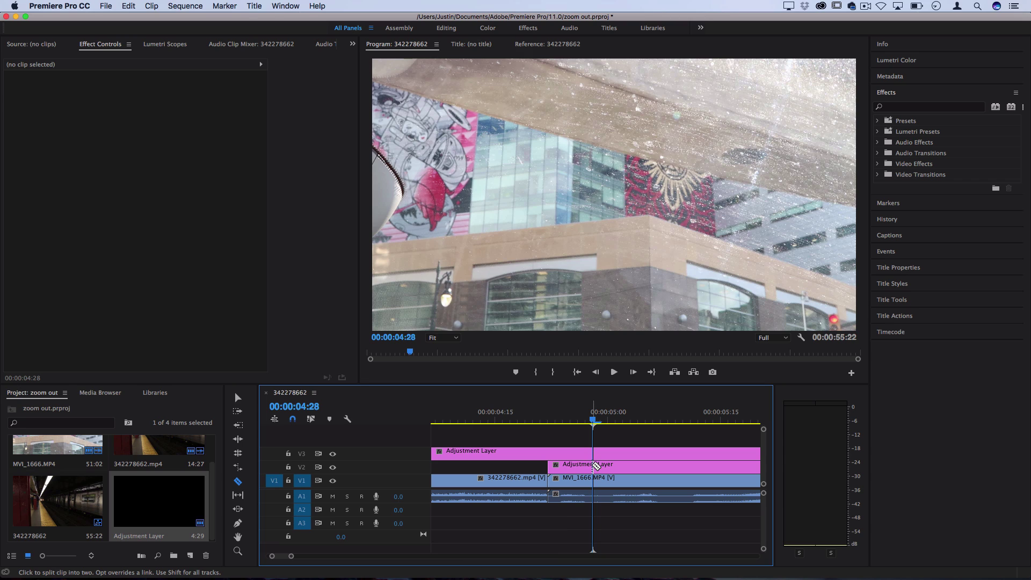
{"action": "left_click", "coordinate": [594, 465]}
{"action": "left_click", "coordinate": [594, 453]}
{"action": "key", "text": "v"}
{"action": "left_click", "coordinate": [632, 452]}
{"action": "left_click", "coordinate": [623, 465], "text": "shift"}
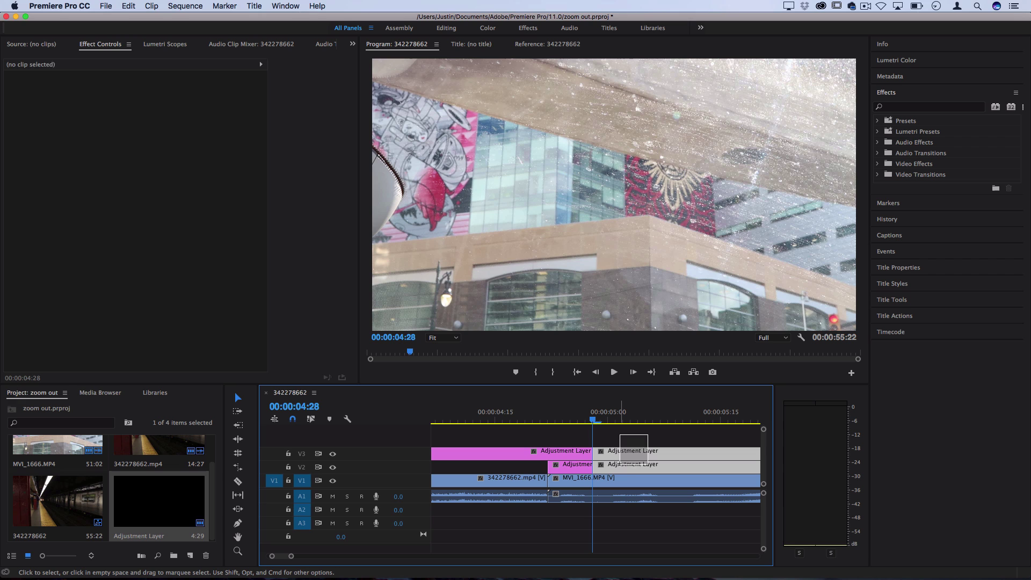
{"action": "key", "text": "BackSpace"}
Cut the V3 layer to start at 00:00:04:16 and move the V2 layer to start there.
{"action": "key", "text": "Up"}
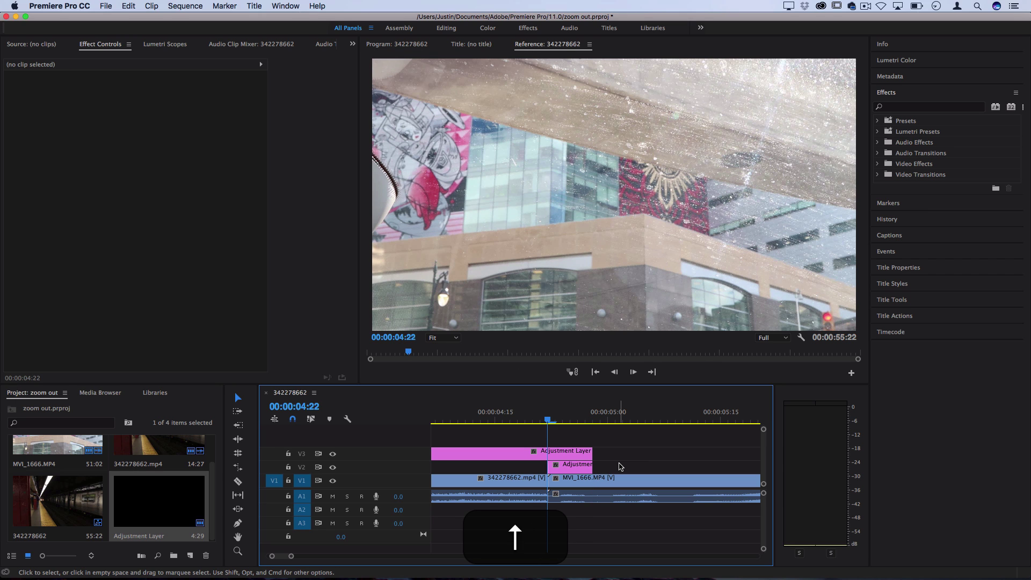
{"action": "key", "text": "Left"}
{"action": "key", "text": "Left"}
{"action": "key", "text": "Left"}
{"action": "key", "text": "Left"}
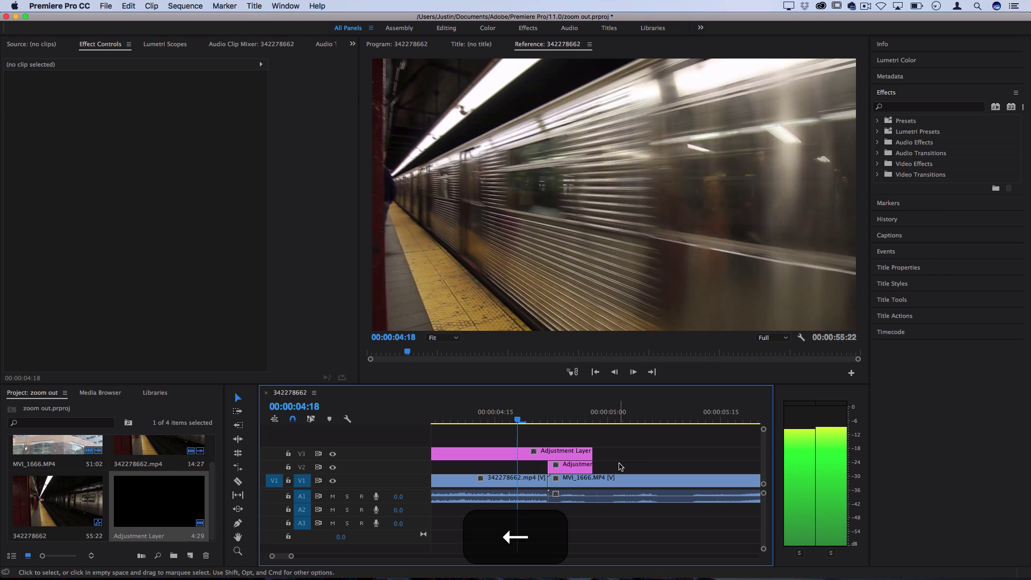
{"action": "key", "text": "Left"}
{"action": "key", "text": "Left"}
{"action": "key", "text": "c"}
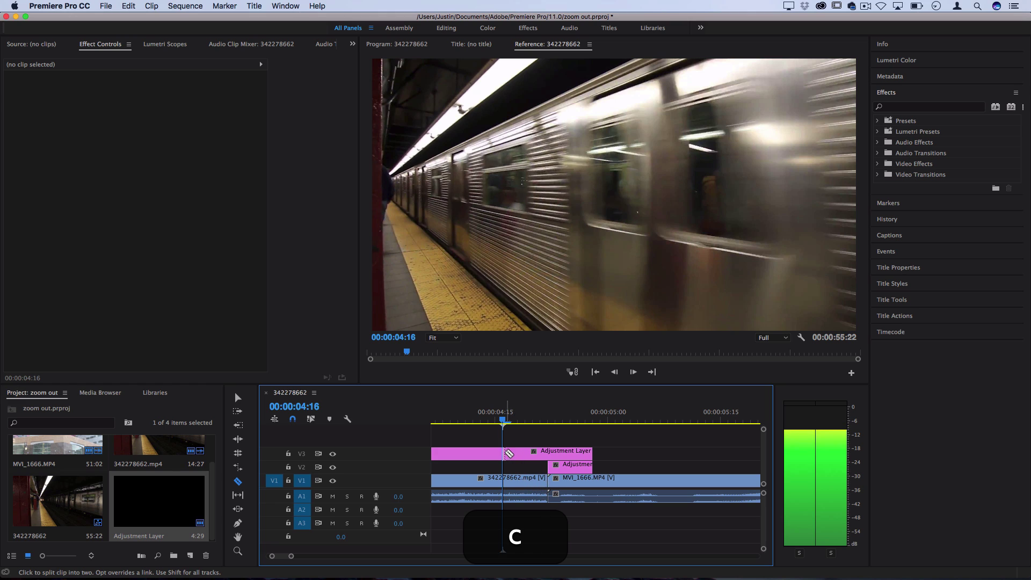
{"action": "left_click", "coordinate": [505, 453]}
{"action": "key", "text": "v"}
{"action": "left_click", "coordinate": [463, 454]}
{"action": "key", "text": "BackSpace"}
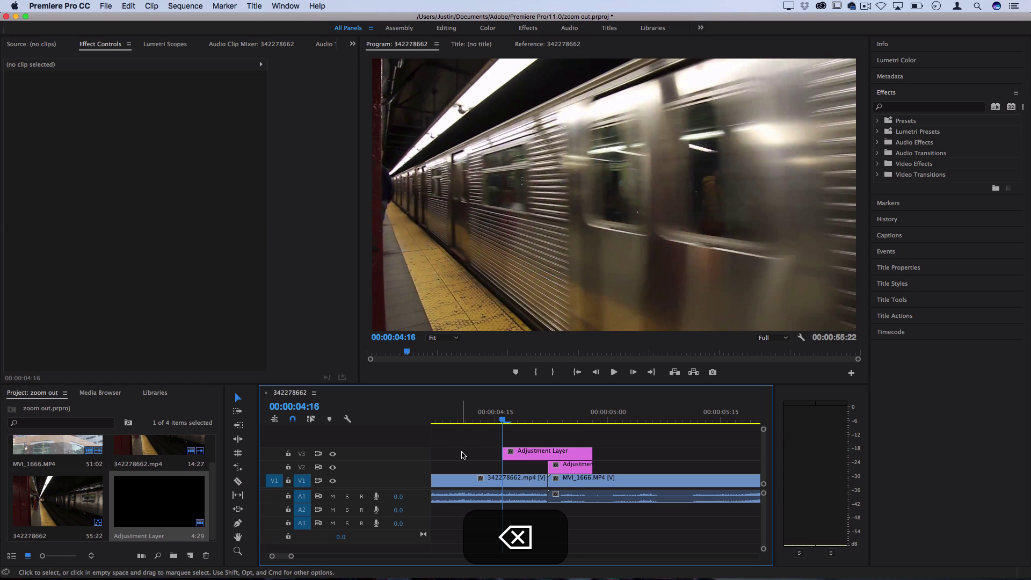
{"action": "left_click", "coordinate": [580, 469]}
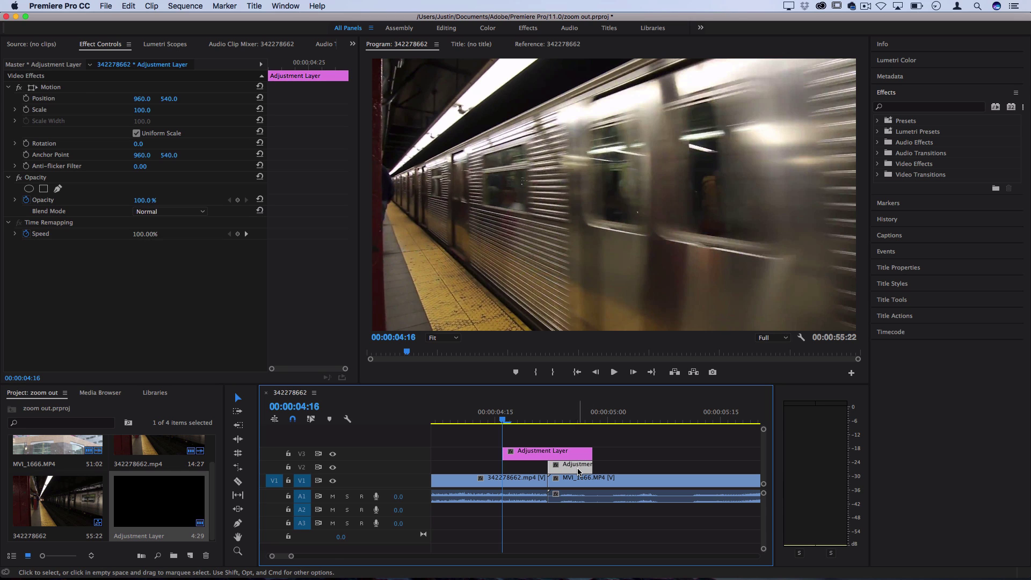
{"action": "left_click_drag", "start_coordinate": [579, 472], "coordinate": [514, 475]}
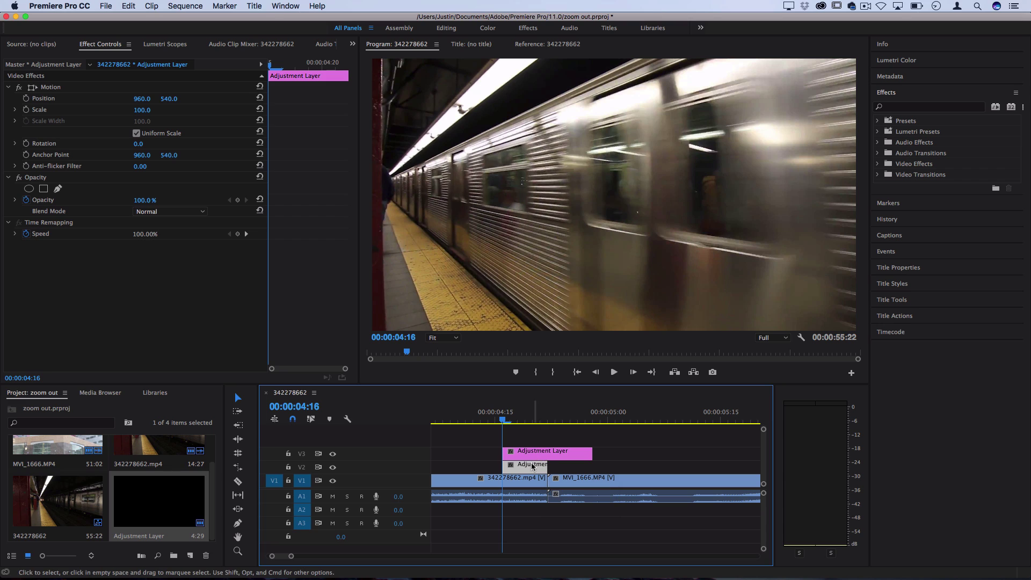
Apply Stylize > Replicate to the V2 adjustment layer and set its Count to 3.
{"action": "left_click", "coordinate": [893, 107]}
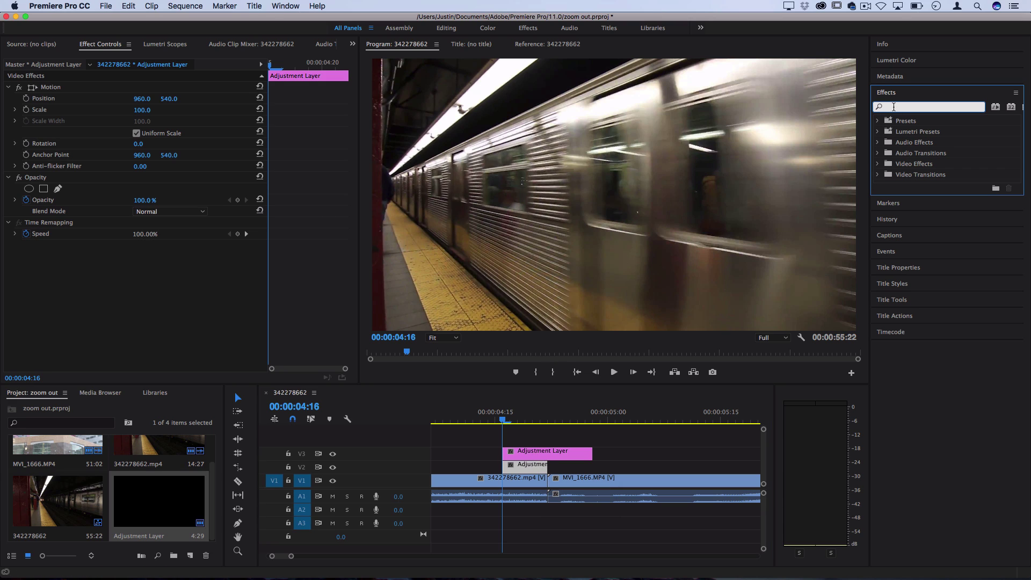
{"action": "type", "text": "replicate"}
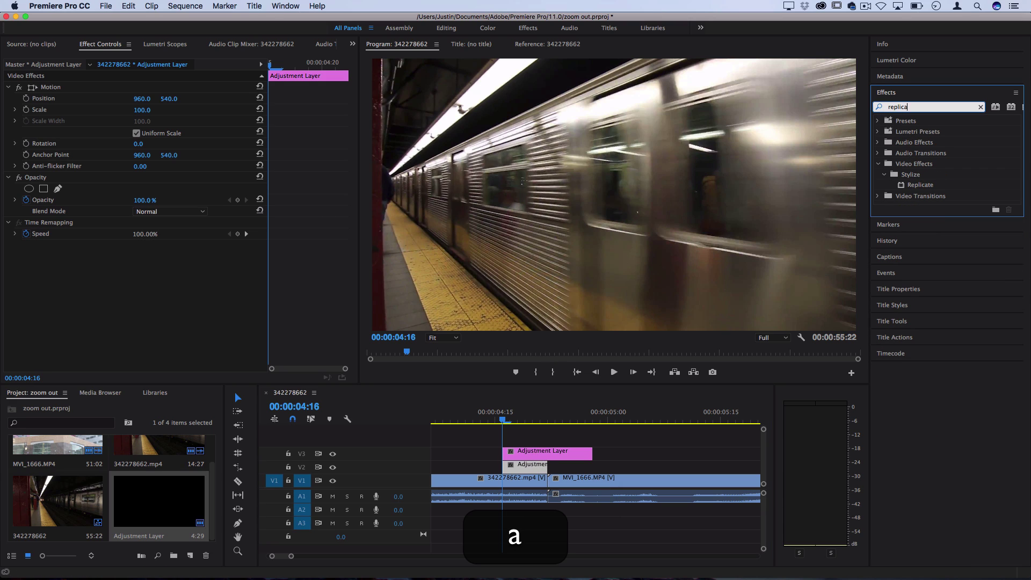
{"action": "left_click", "coordinate": [916, 176]}
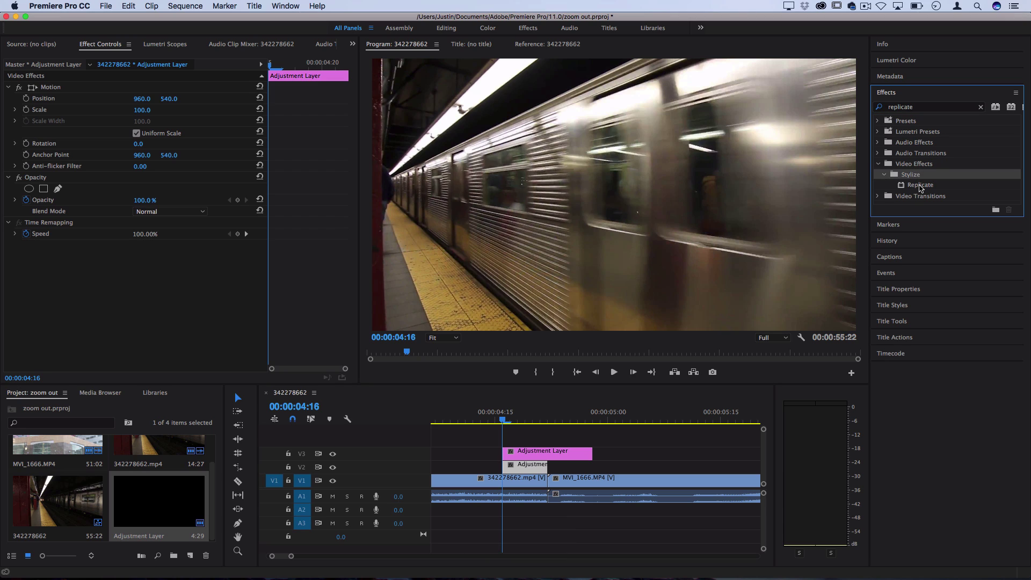
{"action": "left_click_drag", "start_coordinate": [920, 188], "coordinate": [526, 467]}
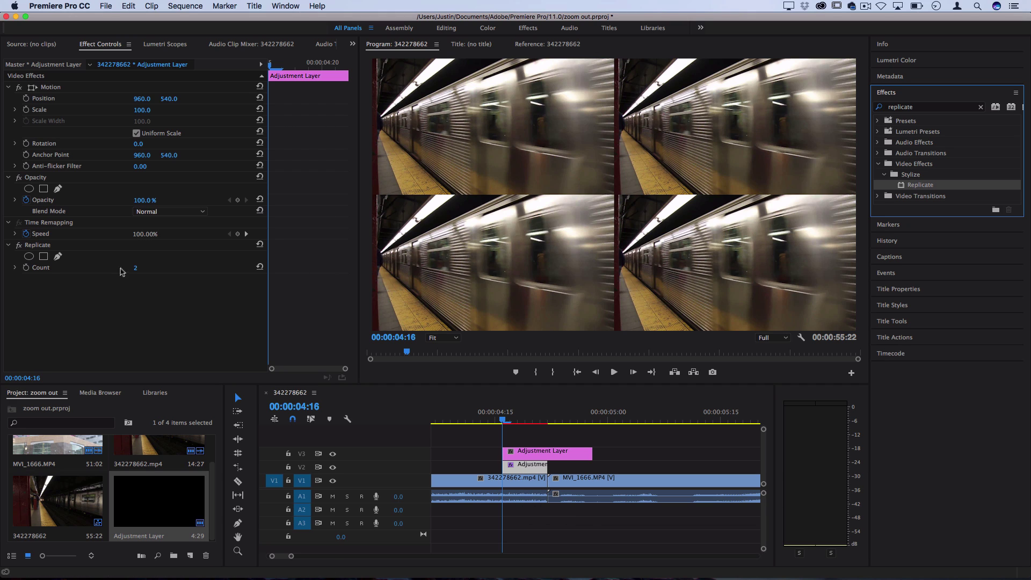
{"action": "left_click", "coordinate": [135, 267]}
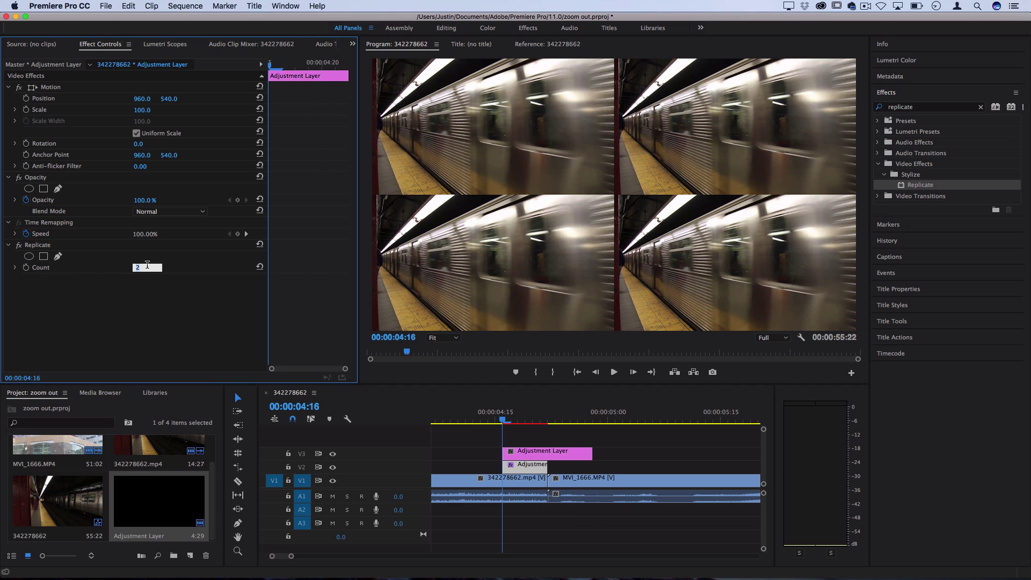
{"action": "type", "text": "3"}
{"action": "key", "text": "Return"}
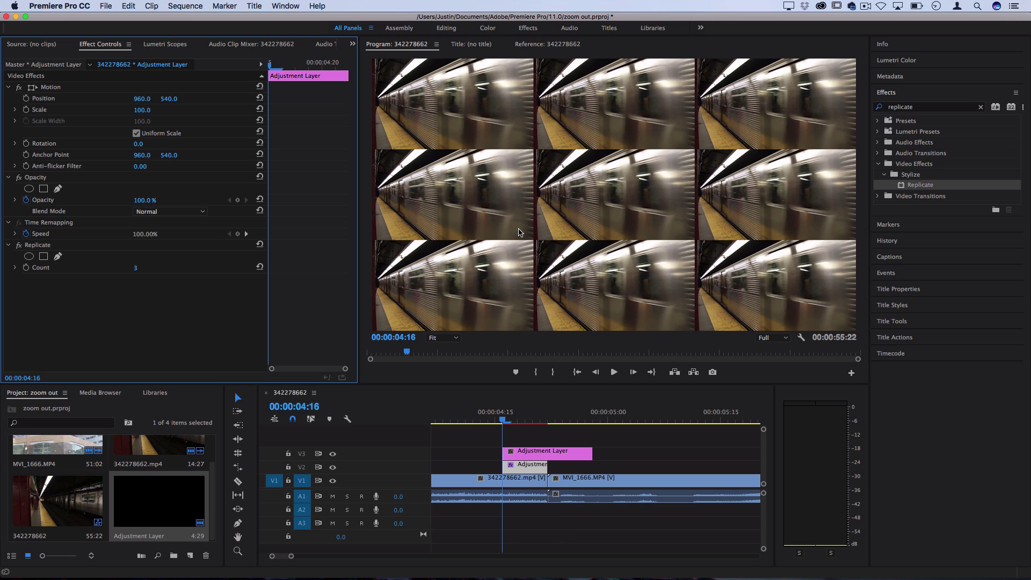
Apply the Mirror effect to the V2 adjustment layer.
{"action": "left_click", "coordinate": [919, 107]}
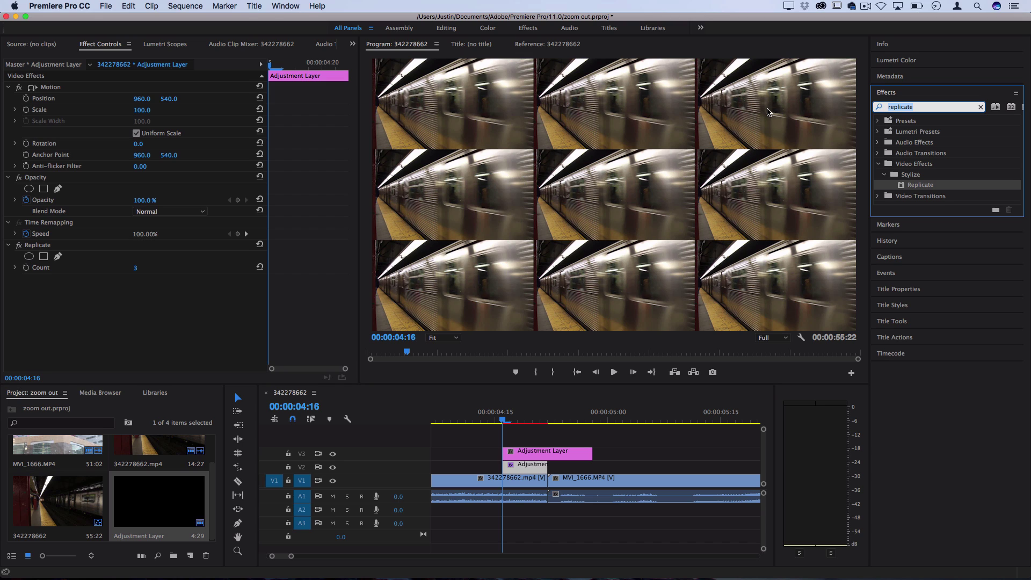
{"action": "type", "text": "mirror"}
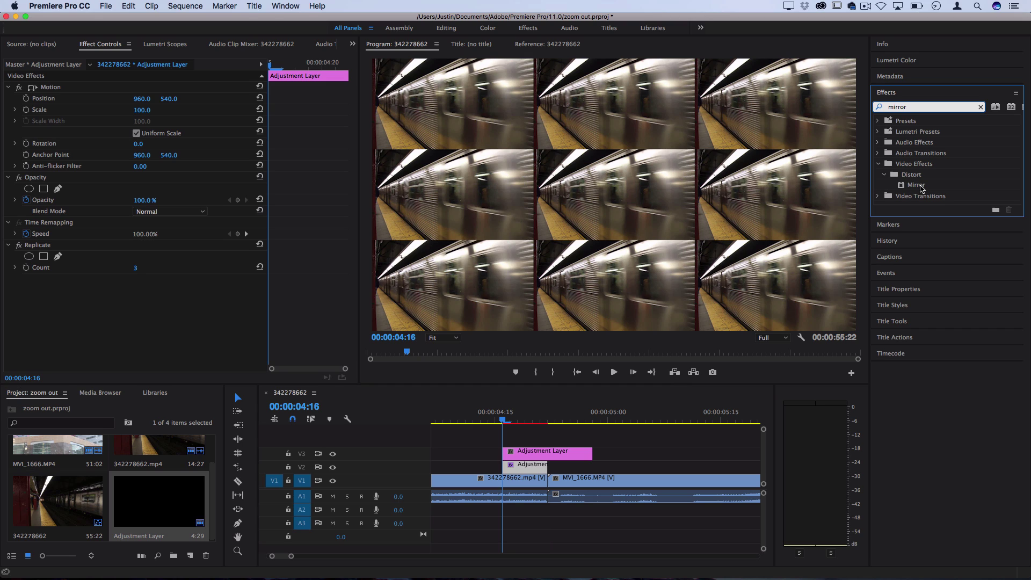
{"action": "left_click_drag", "start_coordinate": [922, 187], "coordinate": [517, 470]}
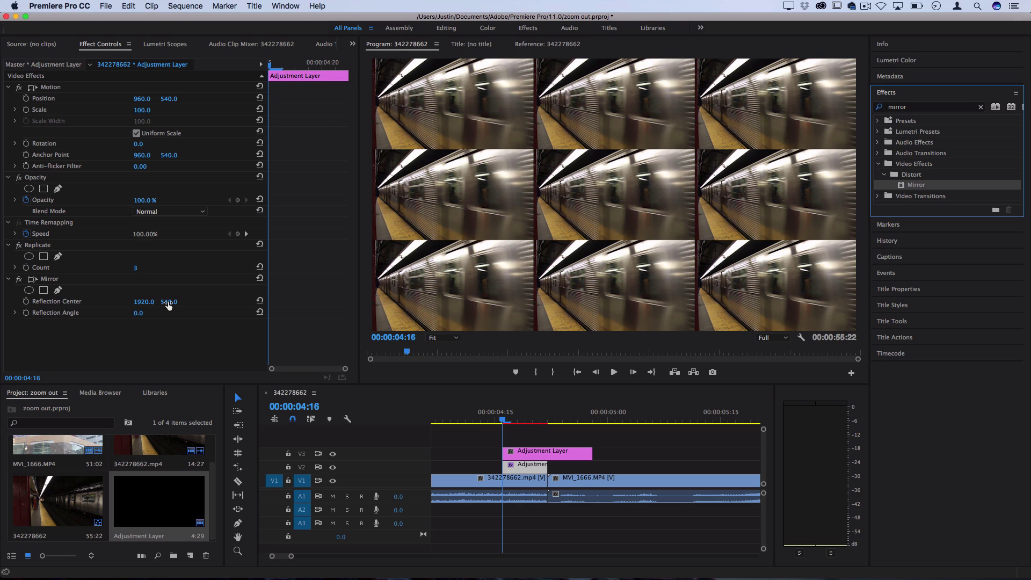
Set the Mirror's Reflection Center X to 1280.
{"action": "left_click", "coordinate": [210, 267]}
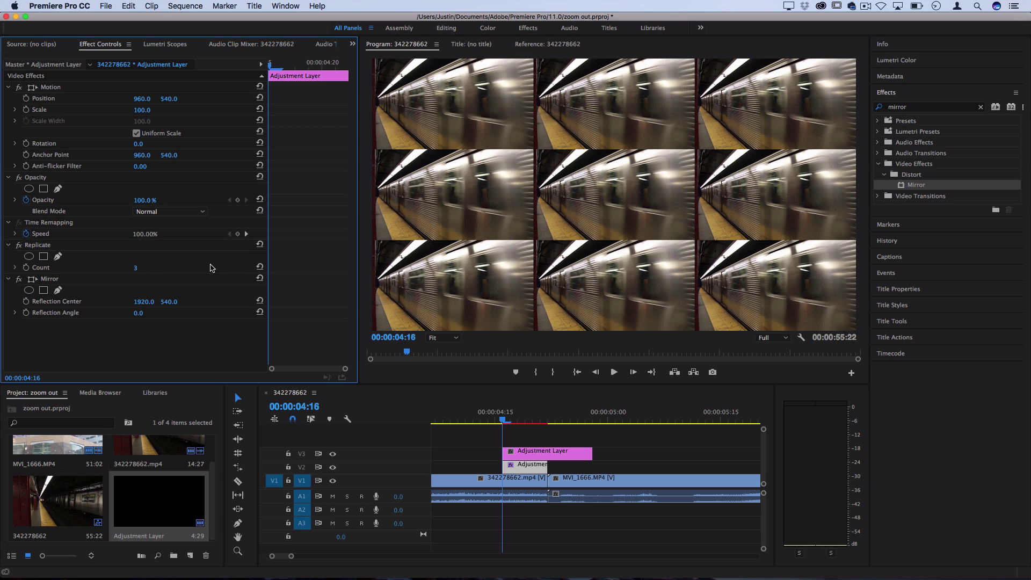
{"action": "left_click_drag", "start_coordinate": [143, 302], "coordinate": [145, 303]}
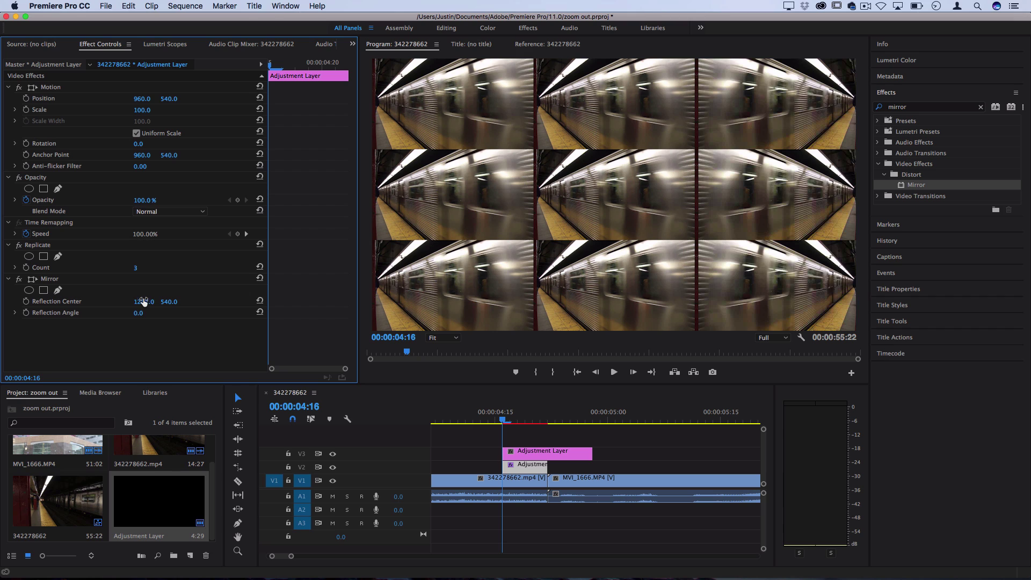
{"action": "left_click", "coordinate": [143, 302]}
{"action": "key", "text": "Down"}
{"action": "key", "text": "Down"}
{"action": "key", "text": "Down"}
{"action": "key", "text": "Down"}
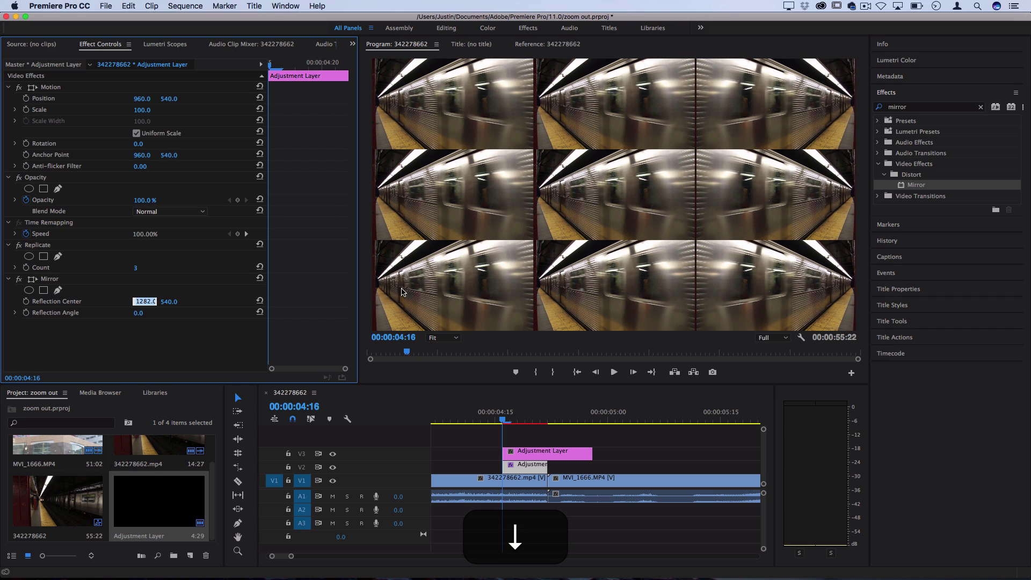
{"action": "key", "text": "Down"}
{"action": "key", "text": "Down"}
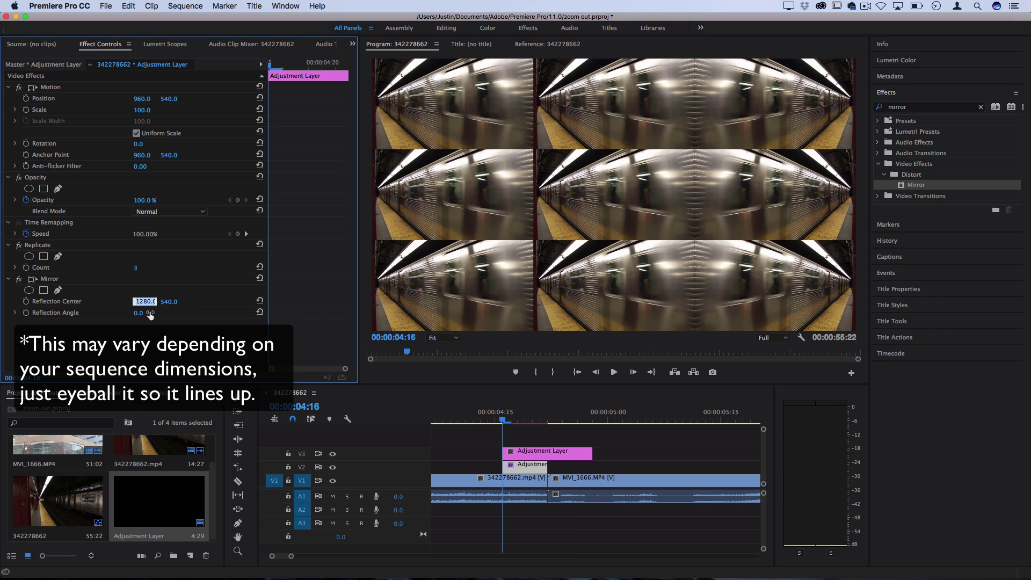
{"action": "left_click", "coordinate": [159, 329]}
{"action": "left_click", "coordinate": [145, 279]}
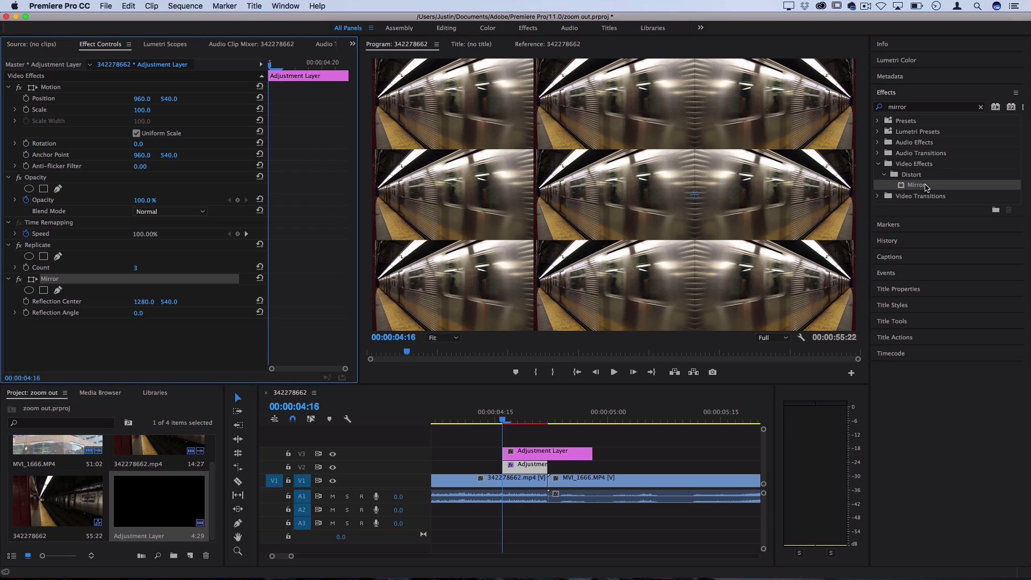
Add a second Mirror with Reflection Angle 90° and Center Y 719, then apply a third Mirror.
{"action": "left_click_drag", "start_coordinate": [927, 188], "coordinate": [529, 455]}
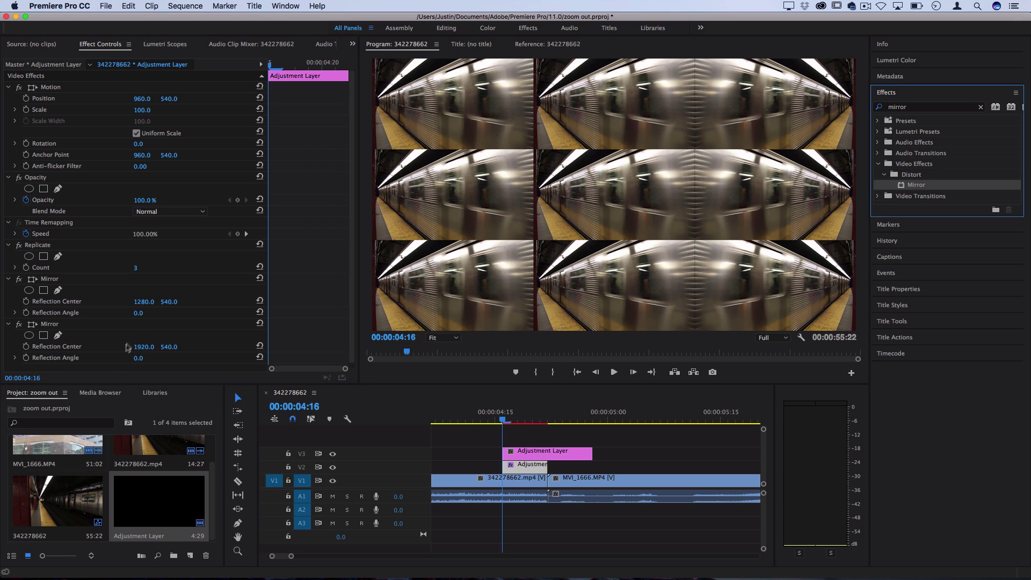
{"action": "left_click", "coordinate": [151, 353]}
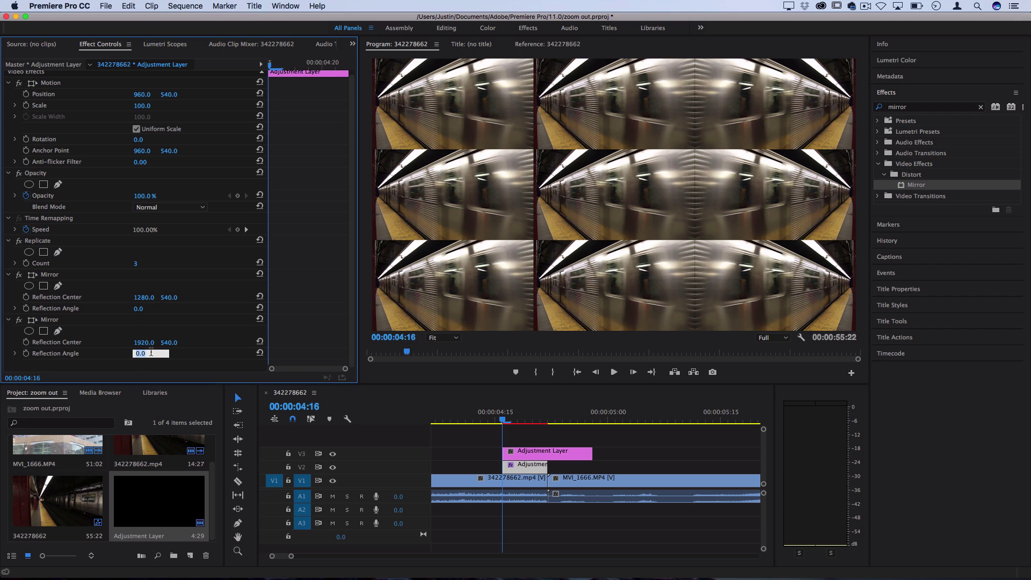
{"action": "type", "text": "90"}
{"action": "key", "text": "Return"}
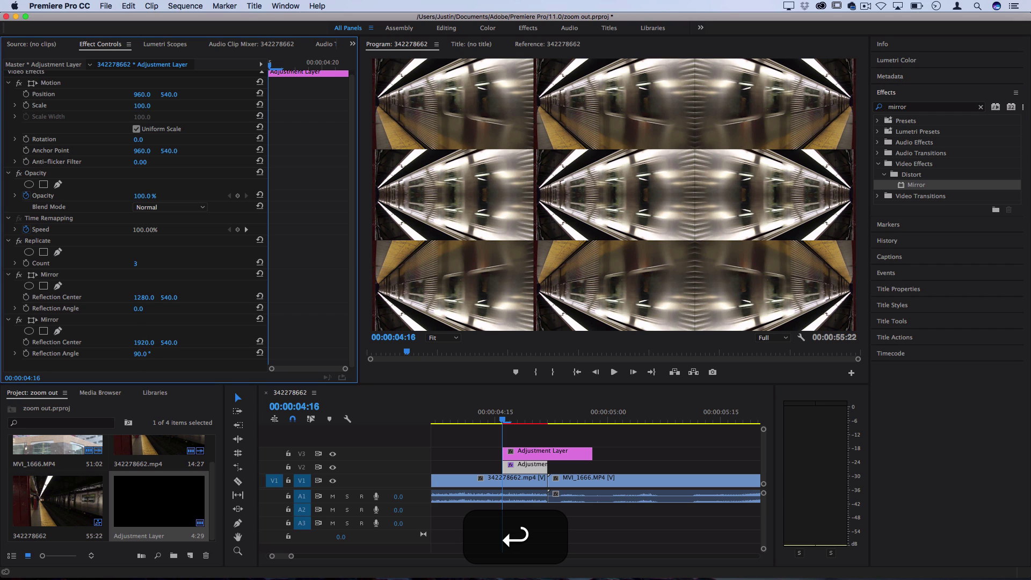
{"action": "left_click_drag", "start_coordinate": [168, 347], "coordinate": [264, 347]}
{"action": "left_click", "coordinate": [171, 342]}
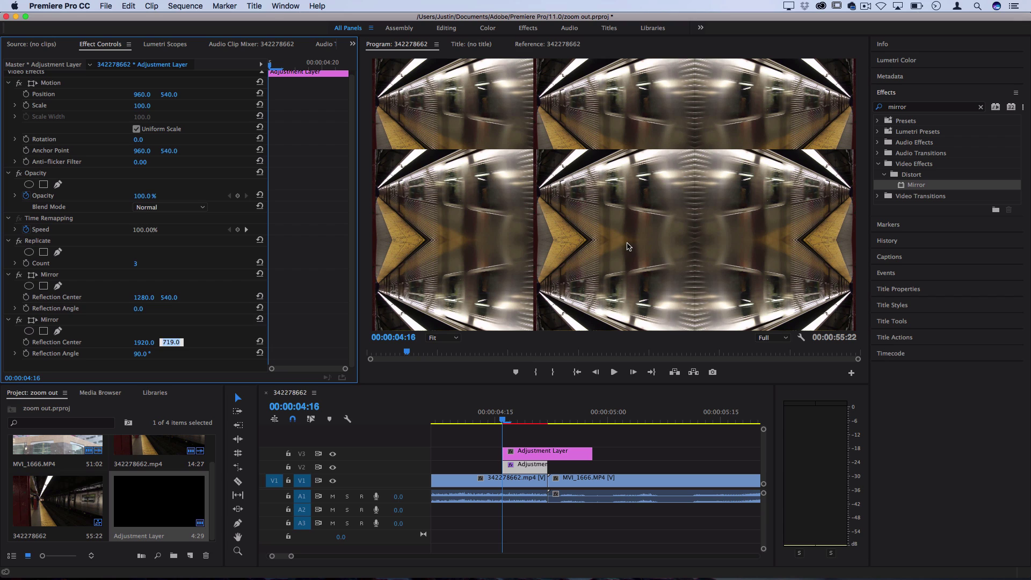
{"action": "left_click_drag", "start_coordinate": [954, 188], "coordinate": [524, 465]}
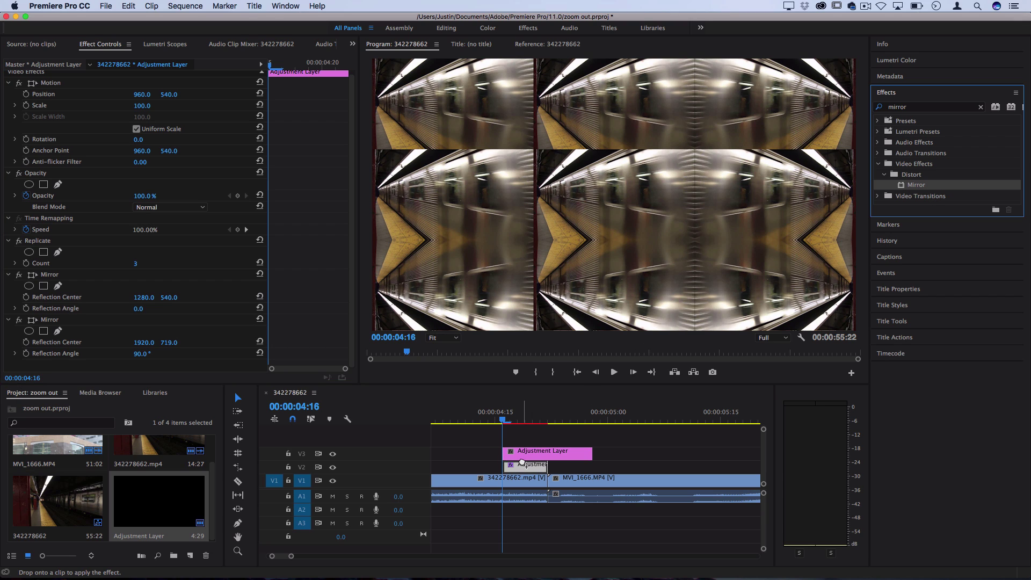
Set the third Mirror's Reflection Angle to -90° and Center Y to 360.
{"action": "scroll", "coordinate": [215, 365], "scroll_direction": "down", "scroll_amount": 3}
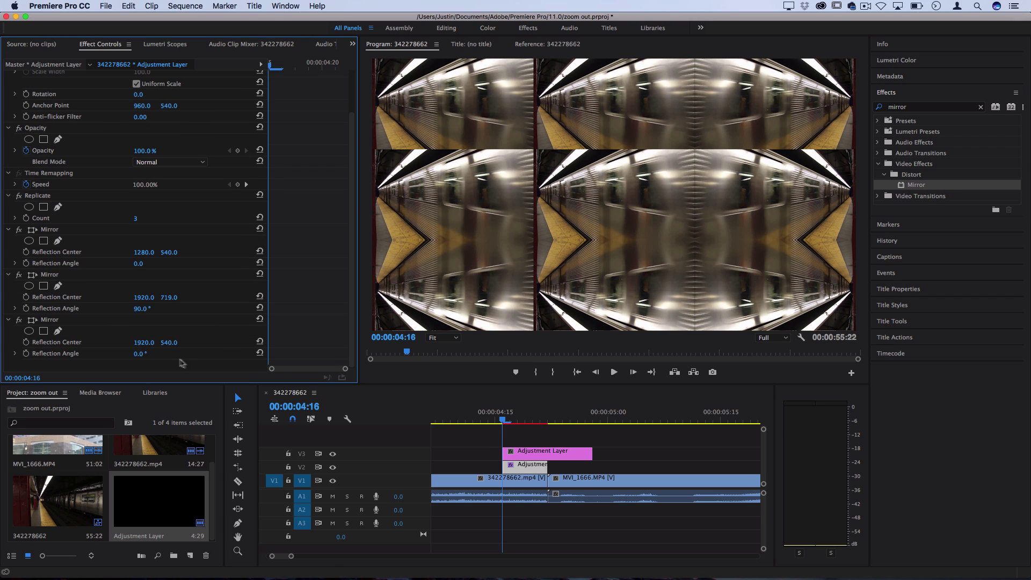
{"action": "left_click", "coordinate": [138, 353]}
{"action": "type", "text": "-90"}
{"action": "key", "text": "Return"}
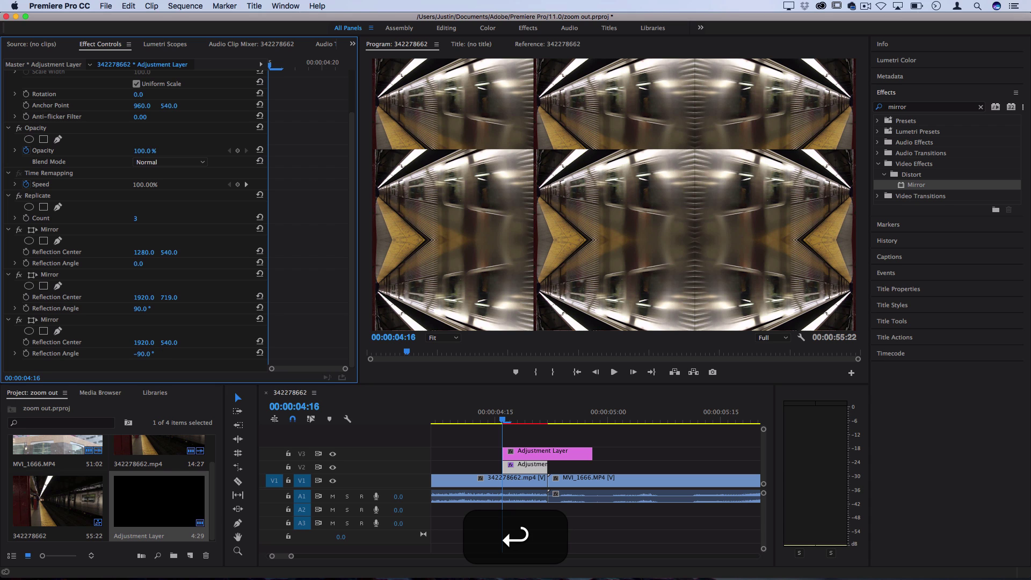
{"action": "left_click_drag", "start_coordinate": [170, 342], "coordinate": [115, 343]}
{"action": "left_click", "coordinate": [172, 342]}
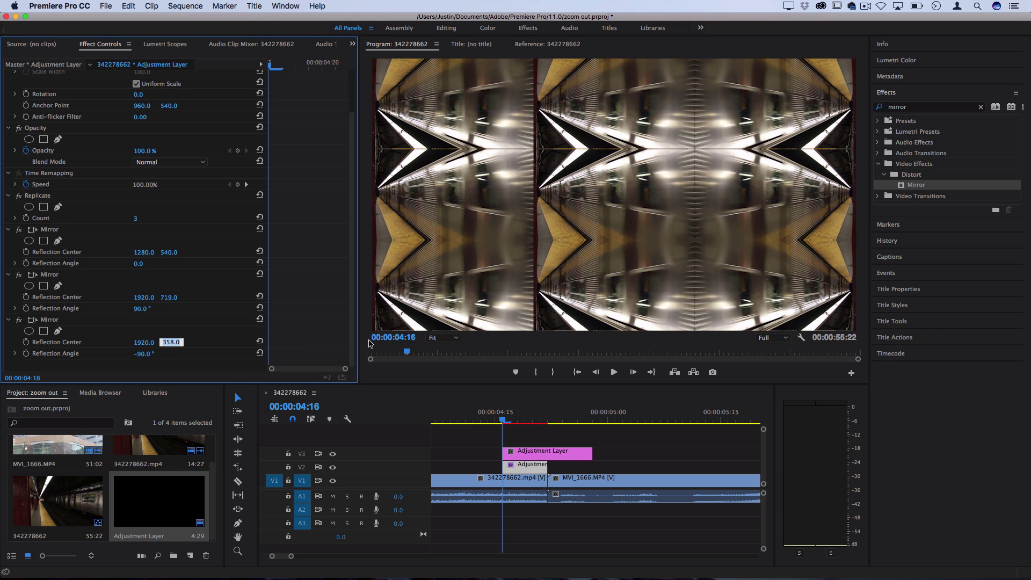
{"action": "key", "text": "Up"}
{"action": "key", "text": "Up"}
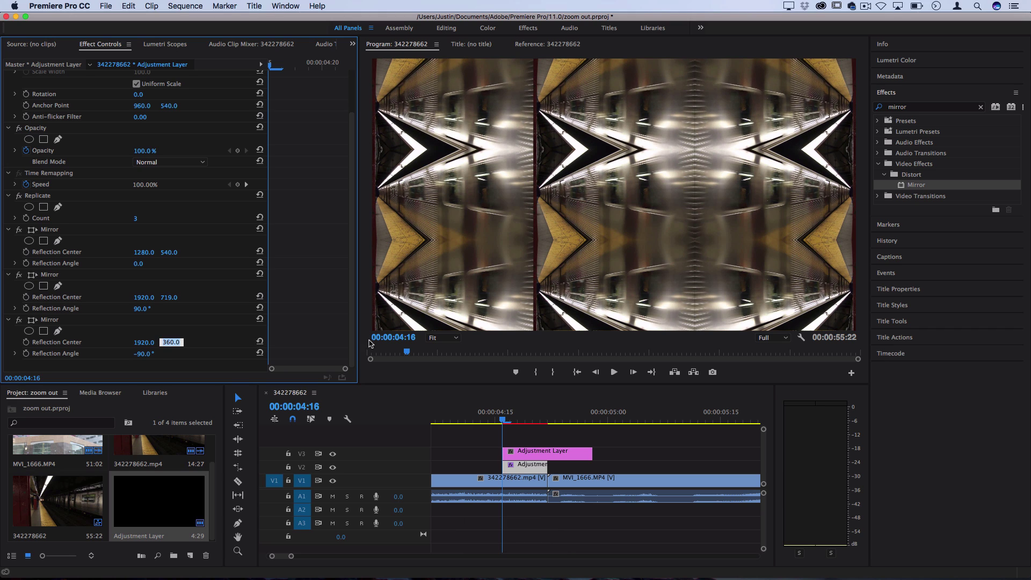
{"action": "left_click", "coordinate": [582, 196]}
Add a fourth Mirror with Reflection Angle 180° and Center X 640.
{"action": "left_click_drag", "start_coordinate": [912, 183], "coordinate": [524, 467]}
{"action": "scroll", "coordinate": [215, 303], "scroll_direction": "down", "scroll_amount": 2}
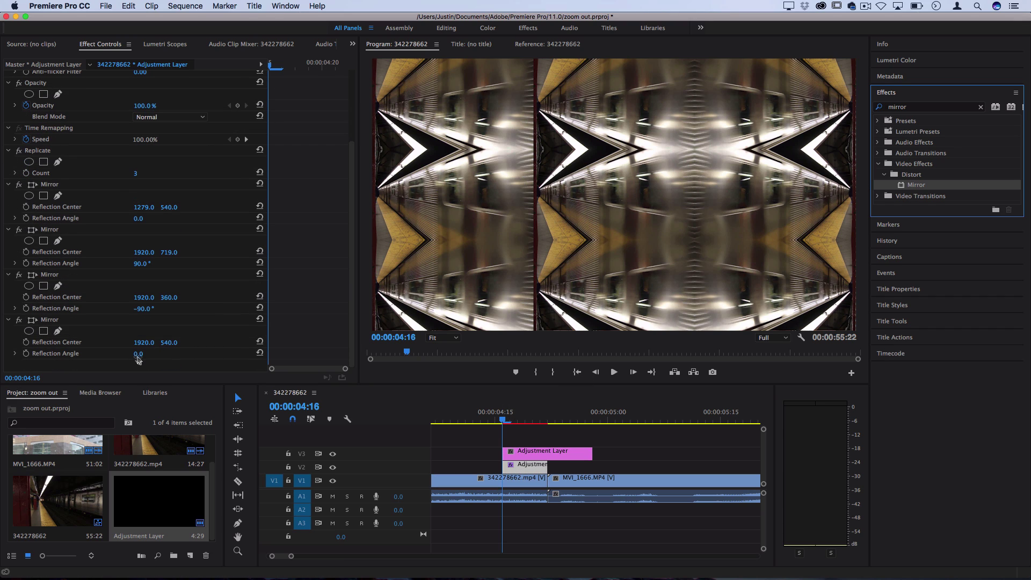
{"action": "left_click", "coordinate": [138, 353]}
{"action": "type", "text": "180"}
{"action": "key", "text": "Return"}
{"action": "mouse_move", "coordinate": [144, 343]}
{"action": "left_mouse_down"}
{"action": "mouse_move", "coordinate": [127, 347]}
{"action": "mouse_move", "coordinate": [150, 338]}
{"action": "left_mouse_up"}
{"action": "left_click", "coordinate": [147, 342]}
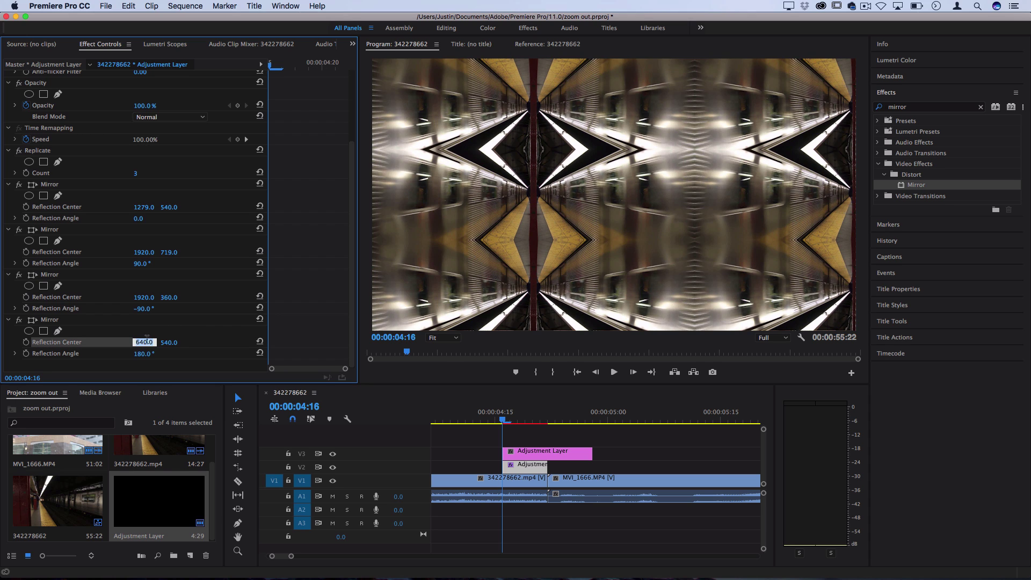
{"action": "key", "text": "Return"}
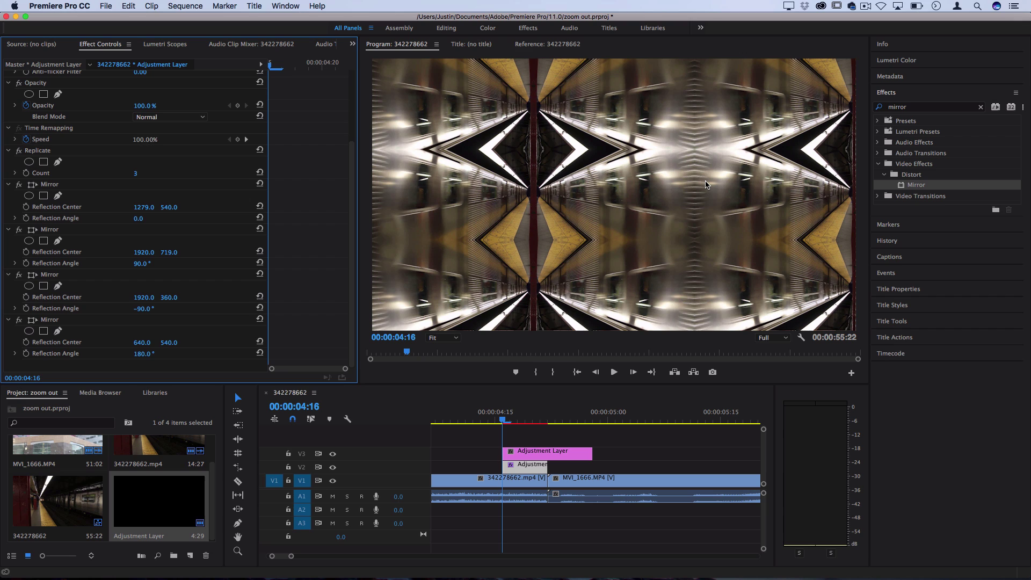
Search 'transf' and apply Distort > Transform to the V3 adjustment layer, then select it.
{"action": "left_click", "coordinate": [913, 110]}
{"action": "type", "text": "transo"}
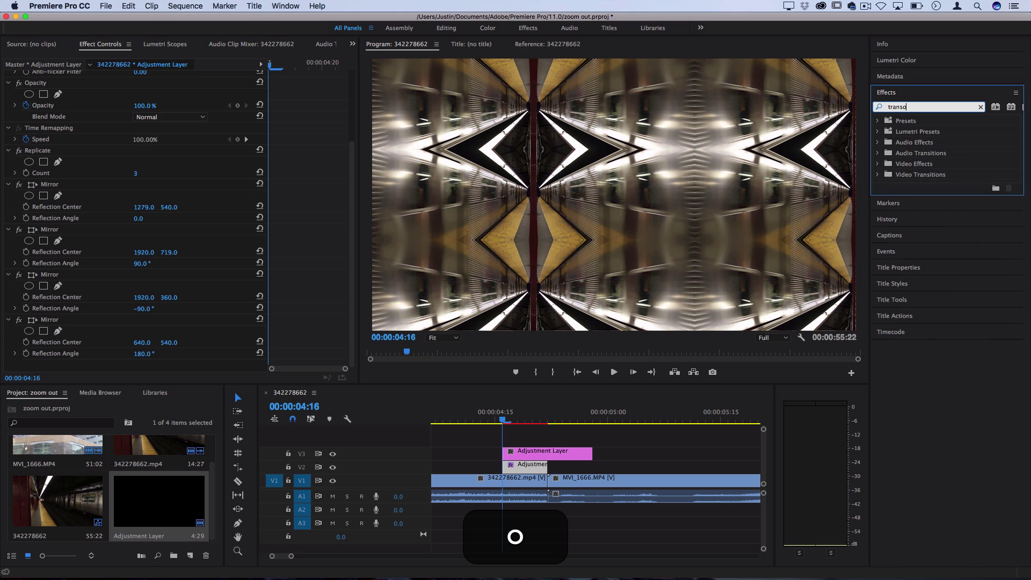
{"action": "key", "text": "BackSpace"}
{"action": "type", "text": "f"}
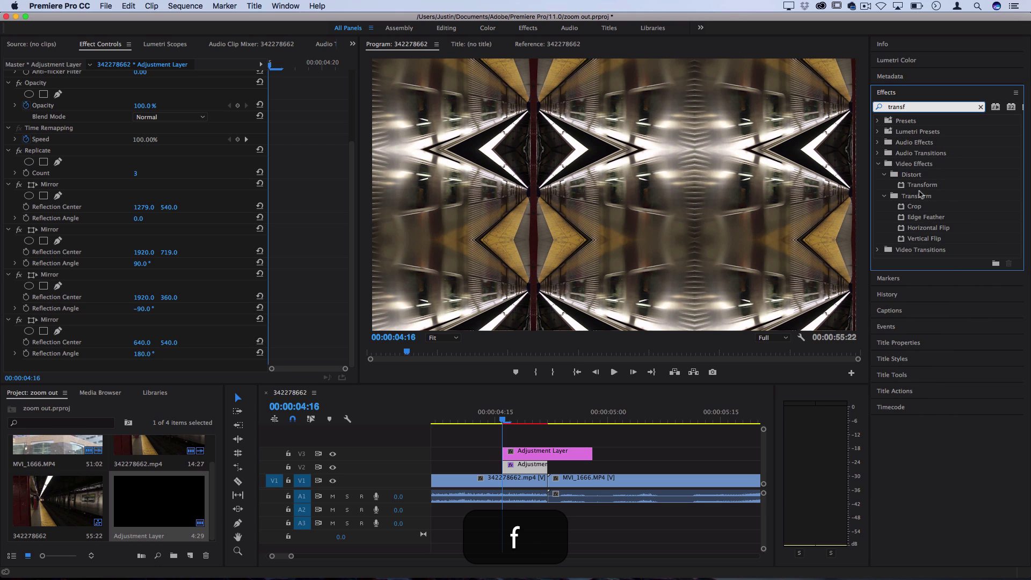
{"action": "left_click", "coordinate": [923, 185]}
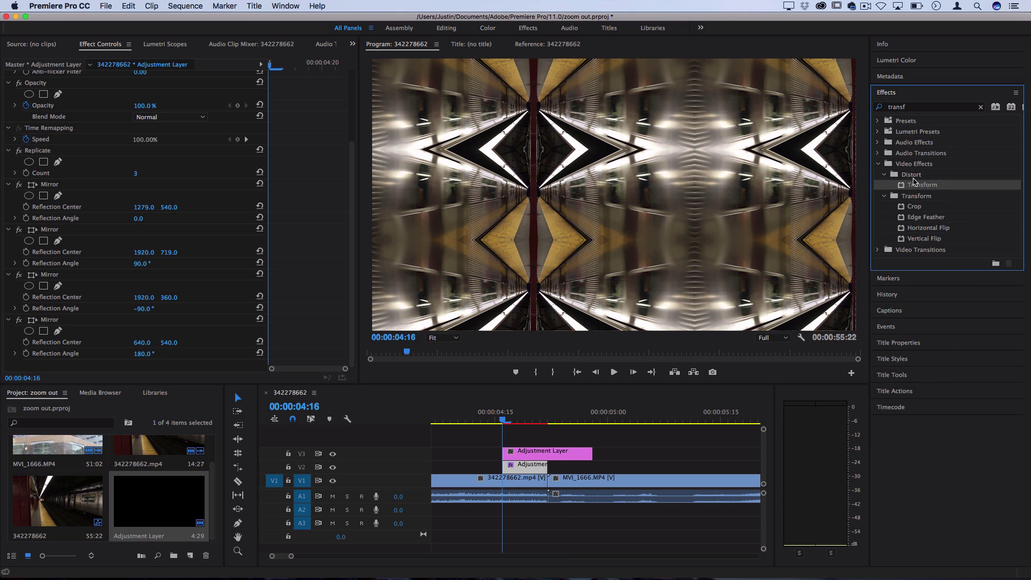
{"action": "left_click_drag", "start_coordinate": [926, 185], "coordinate": [524, 452]}
{"action": "left_click", "coordinate": [527, 453]}
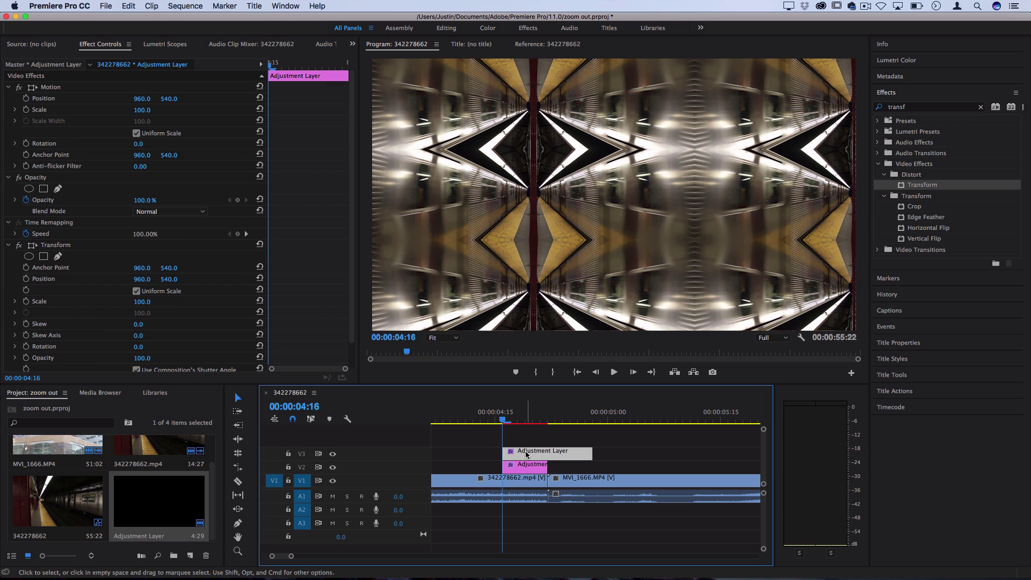
Disable the composition's shutter angle, set Shutter Angle to 299, and keyframe Scale at 100.
{"action": "scroll", "coordinate": [203, 298], "scroll_direction": "down", "scroll_amount": 2}
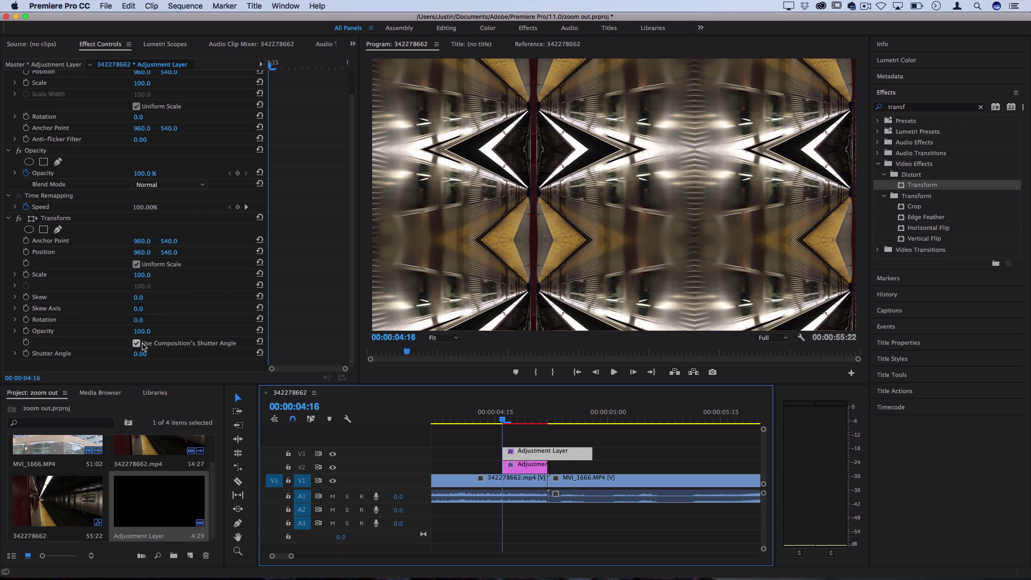
{"action": "left_click", "coordinate": [136, 343]}
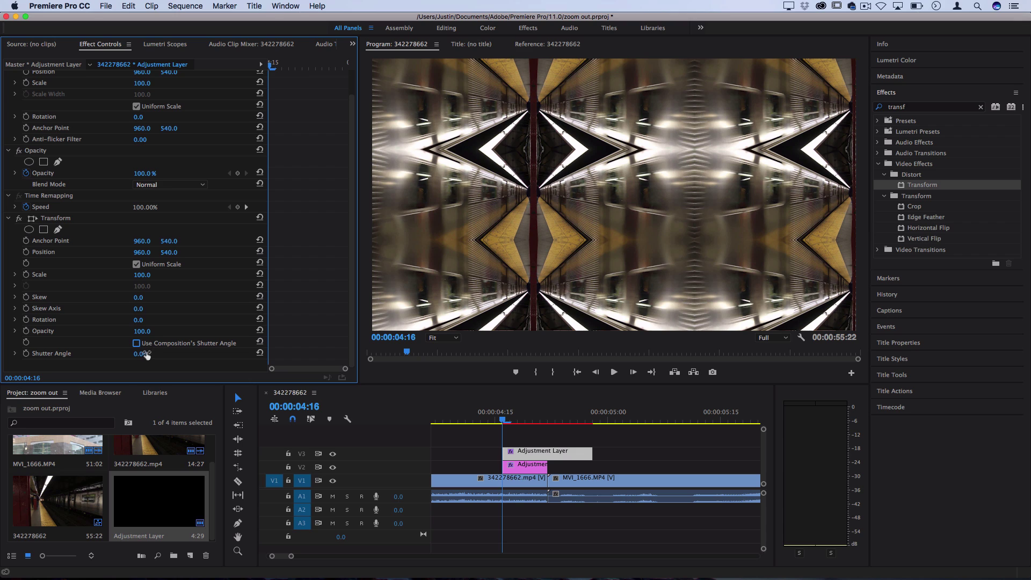
{"action": "left_click_drag", "start_coordinate": [140, 354], "coordinate": [242, 354]}
{"action": "left_click", "coordinate": [26, 275]}
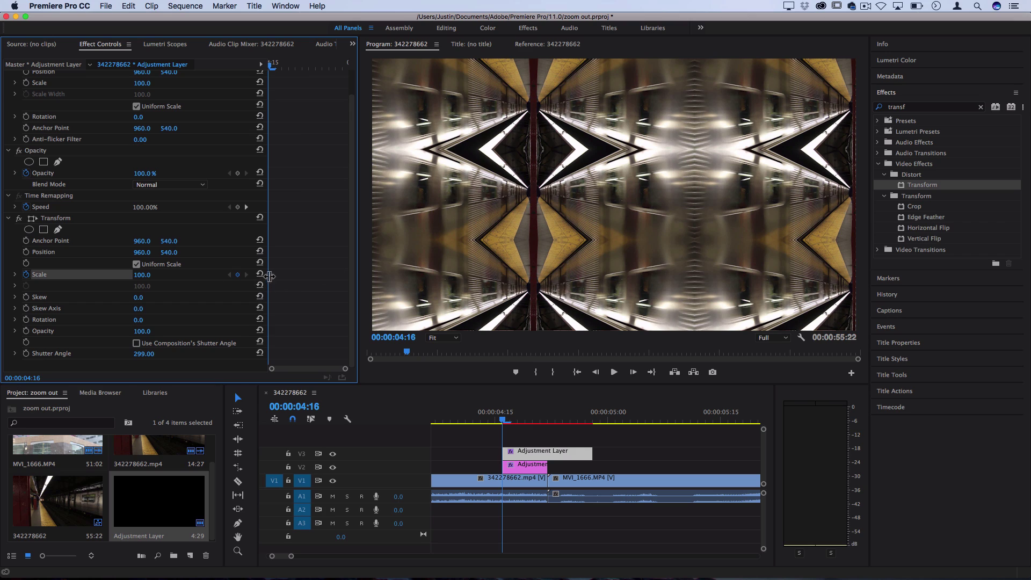
Set Transform Scale to 300 at the start and keyframe 100 at the layer's last frame.
{"action": "left_click", "coordinate": [142, 274]}
{"action": "type", "text": "300"}
{"action": "key", "text": "Return"}
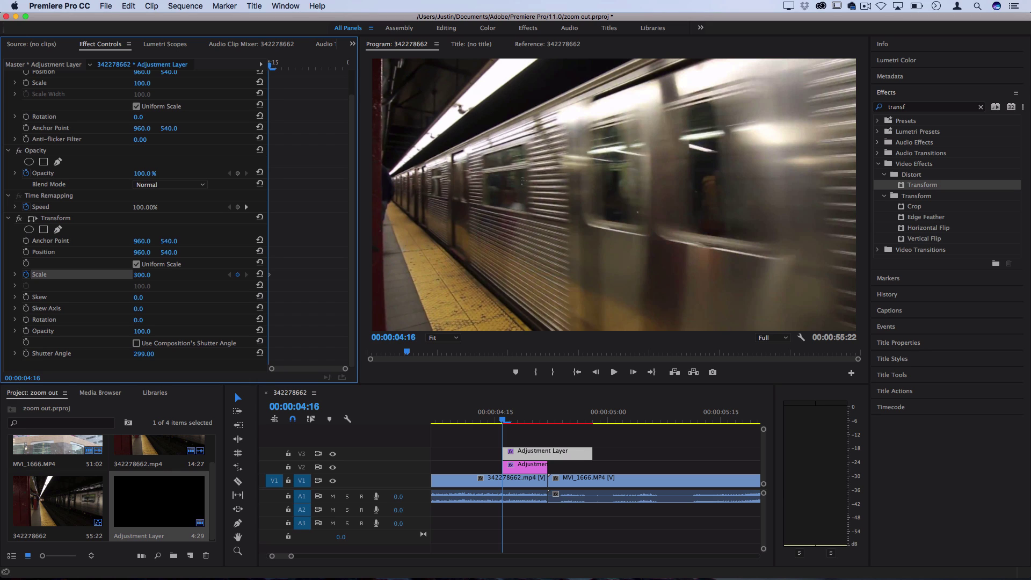
{"action": "key", "text": "shift+End"}
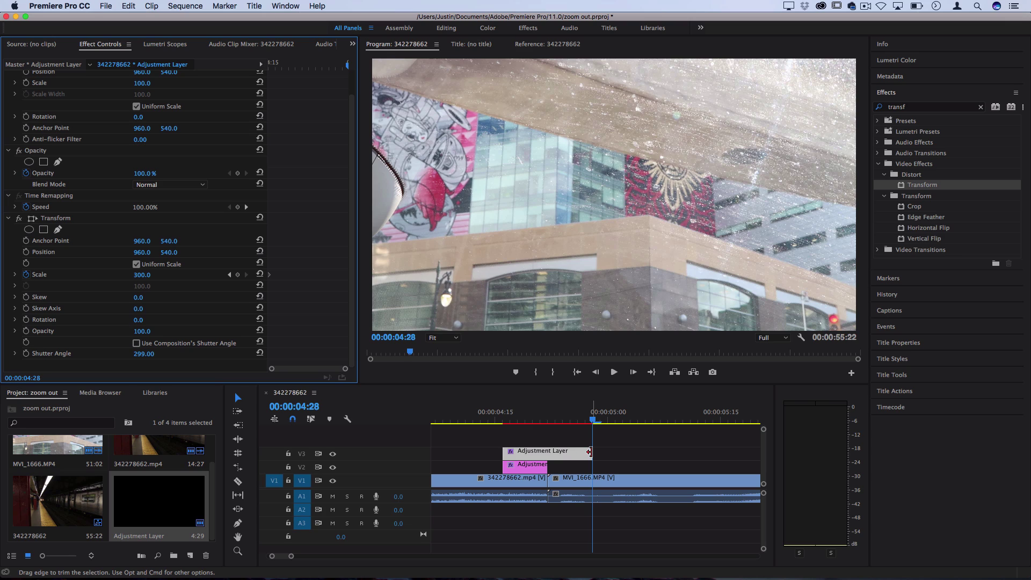
{"action": "left_click_drag", "start_coordinate": [347, 66], "coordinate": [375, 62]}
{"action": "left_click", "coordinate": [147, 275]}
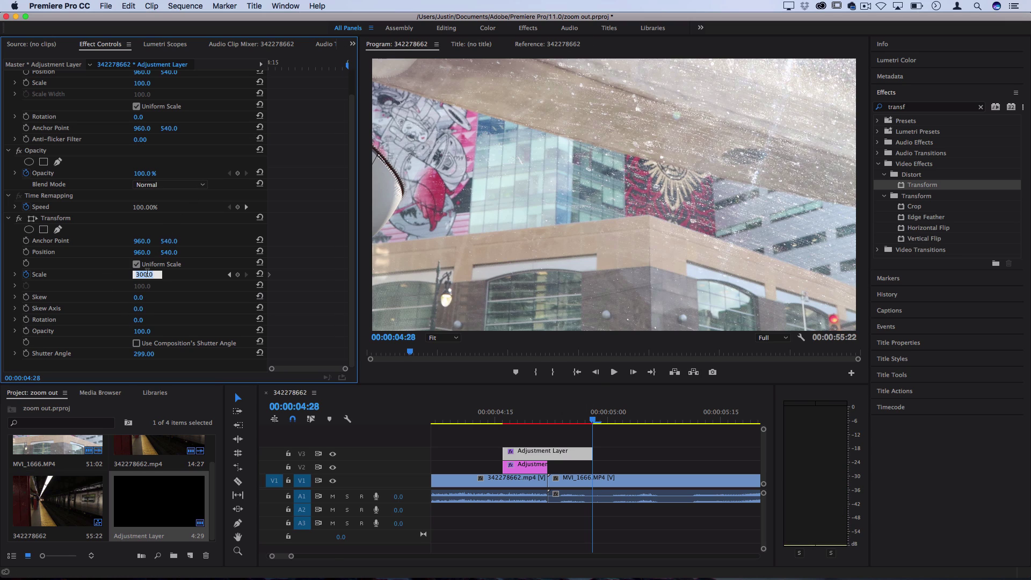
{"action": "type", "text": "100"}
{"action": "key", "text": "Return"}
Play the transition from just before the cut and reveal Scale's value and speed graphs.
{"action": "left_click", "coordinate": [479, 421]}
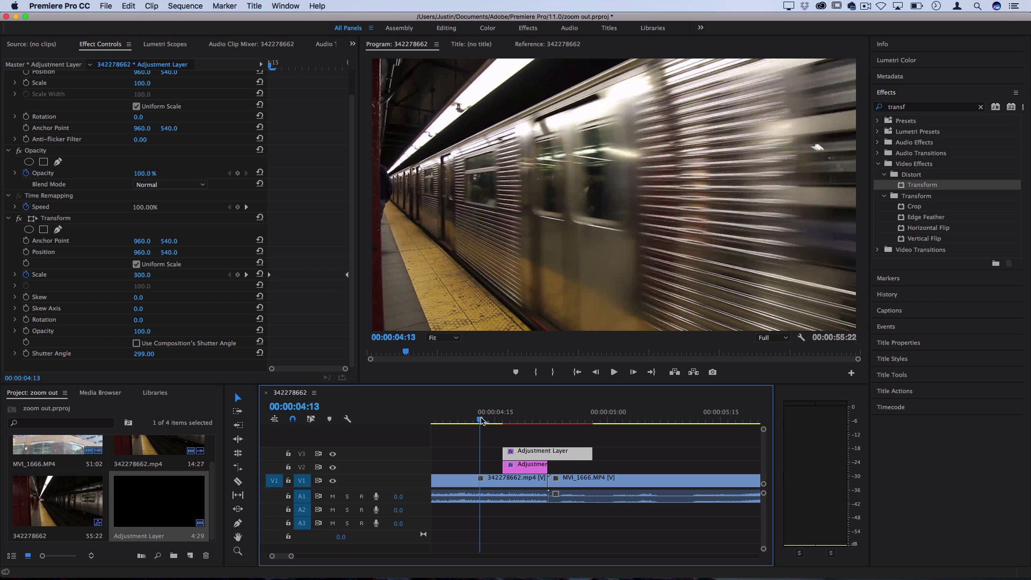
{"action": "key", "text": "space"}
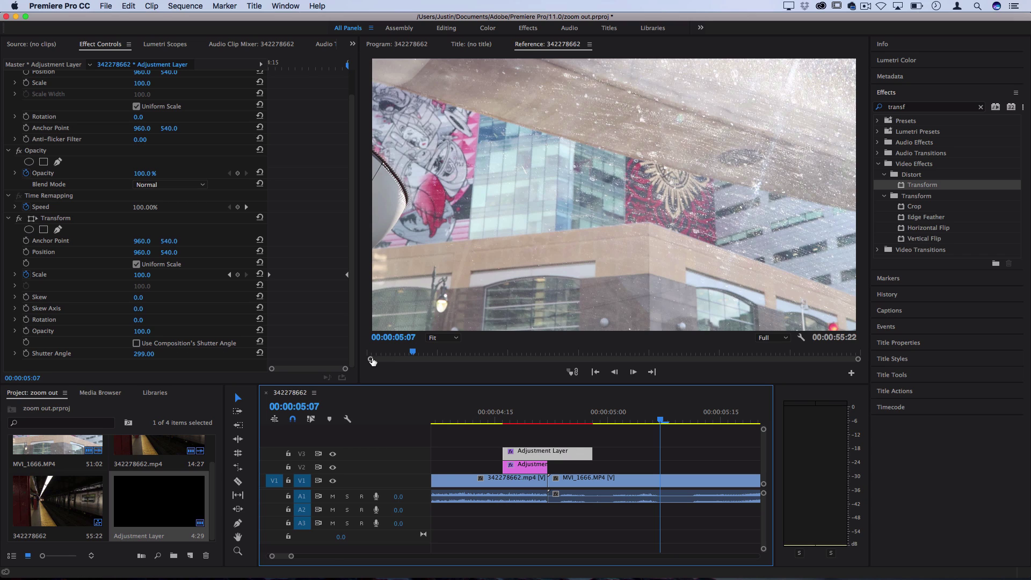
{"action": "left_click", "coordinate": [15, 275]}
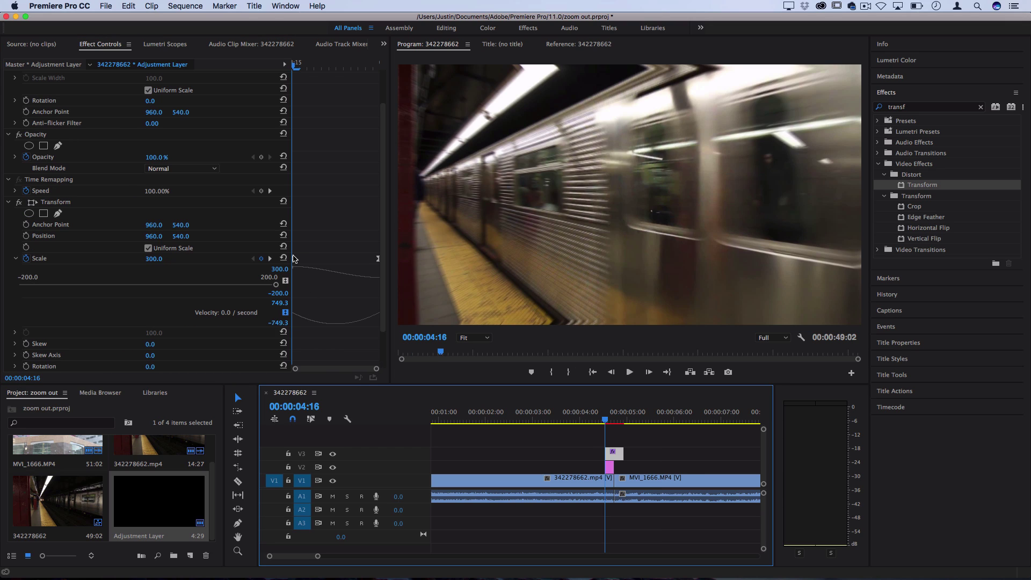
Ease out the first Scale keyframe, ease in the second, and lengthen the velocity handle's influence.
{"action": "right_click", "coordinate": [294, 259]}
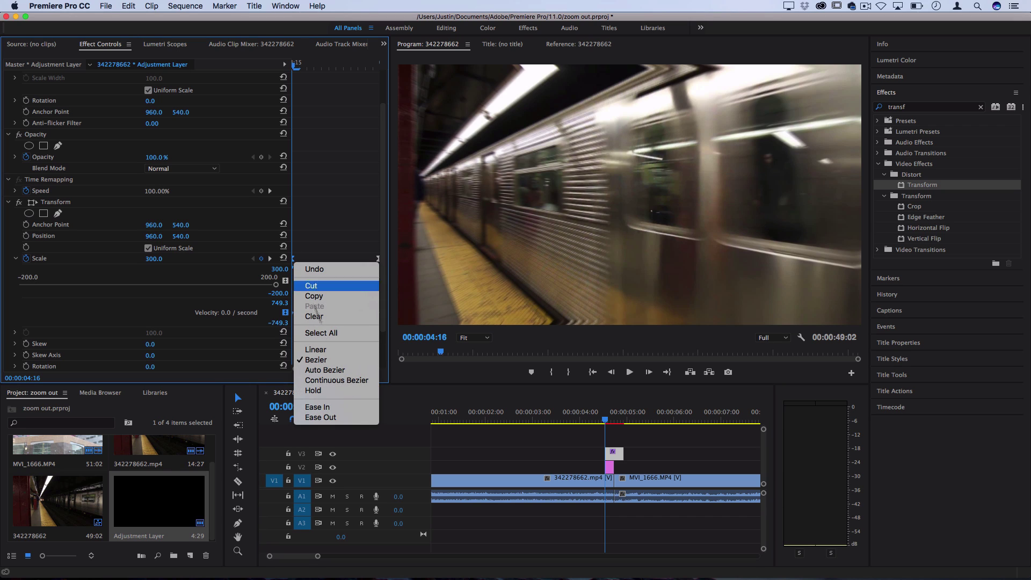
{"action": "left_click", "coordinate": [321, 418]}
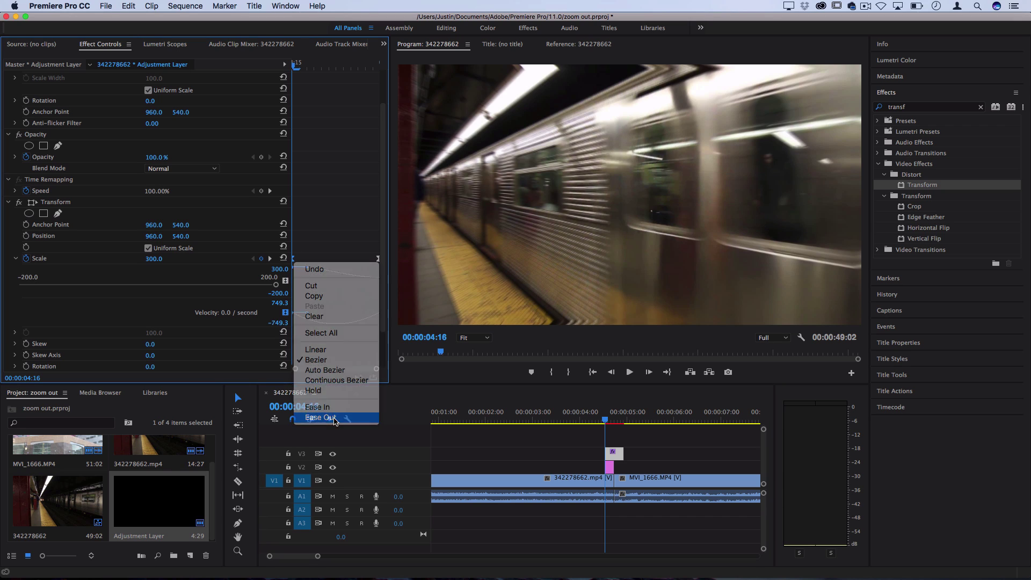
{"action": "right_click", "coordinate": [378, 259]}
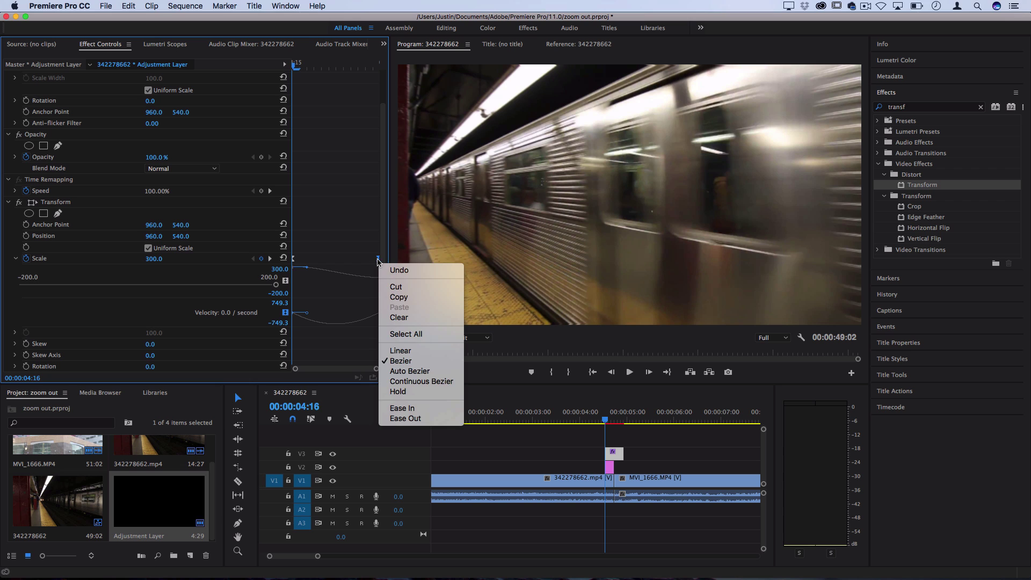
{"action": "left_click", "coordinate": [405, 411]}
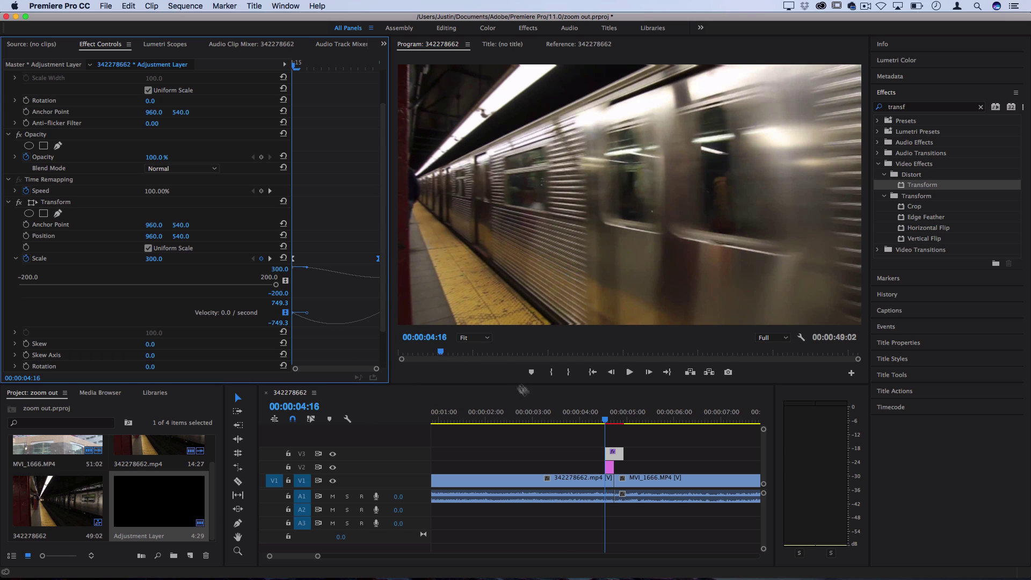
{"action": "key", "text": "space"}
{"action": "key", "text": "space"}
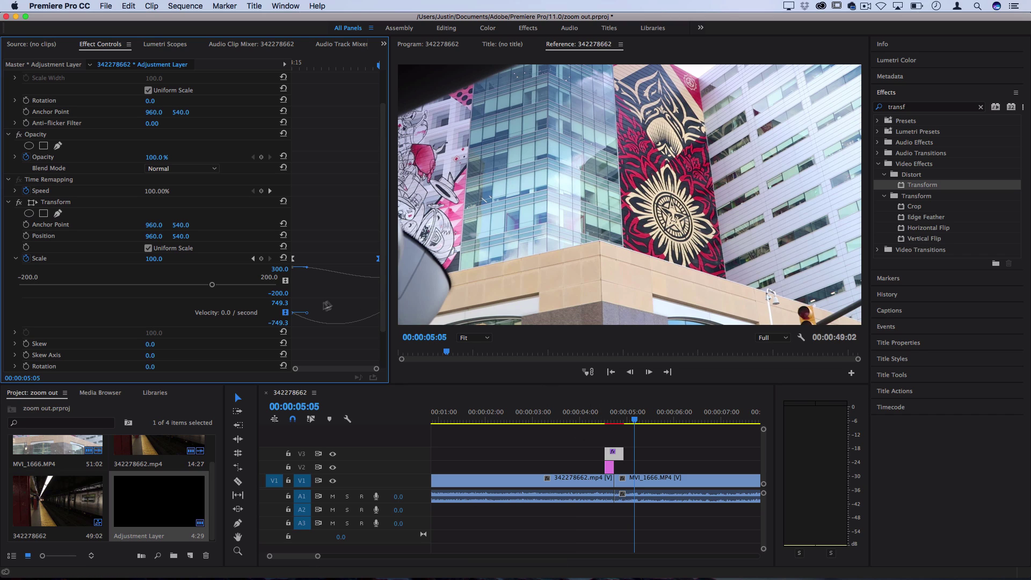
{"action": "left_click_drag", "start_coordinate": [307, 313], "coordinate": [324, 325]}
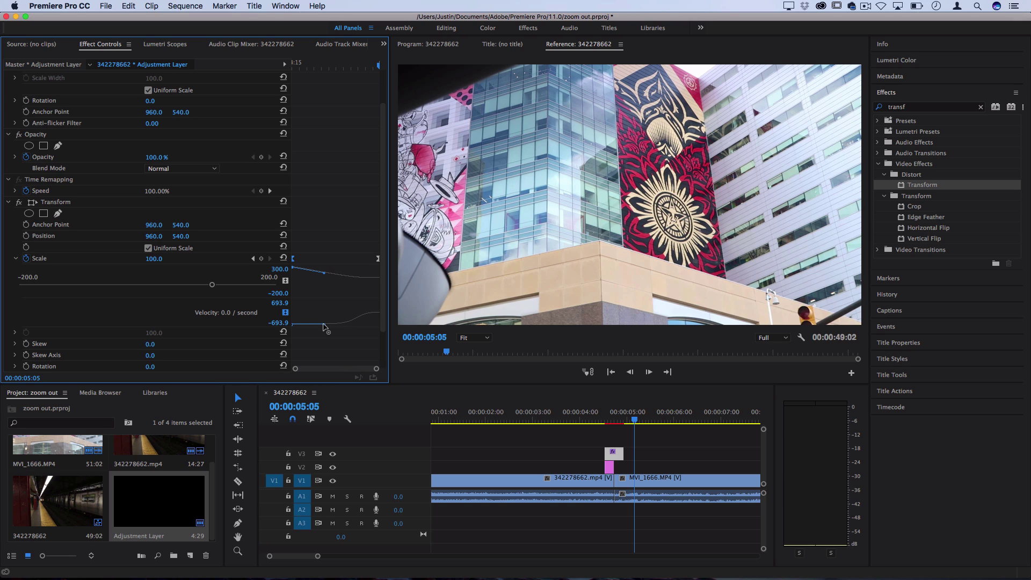
Scrub back through the transition to check the zoom, then marquee-select both adjustment layers.
{"action": "left_click_drag", "start_coordinate": [625, 423], "coordinate": [614, 423]}
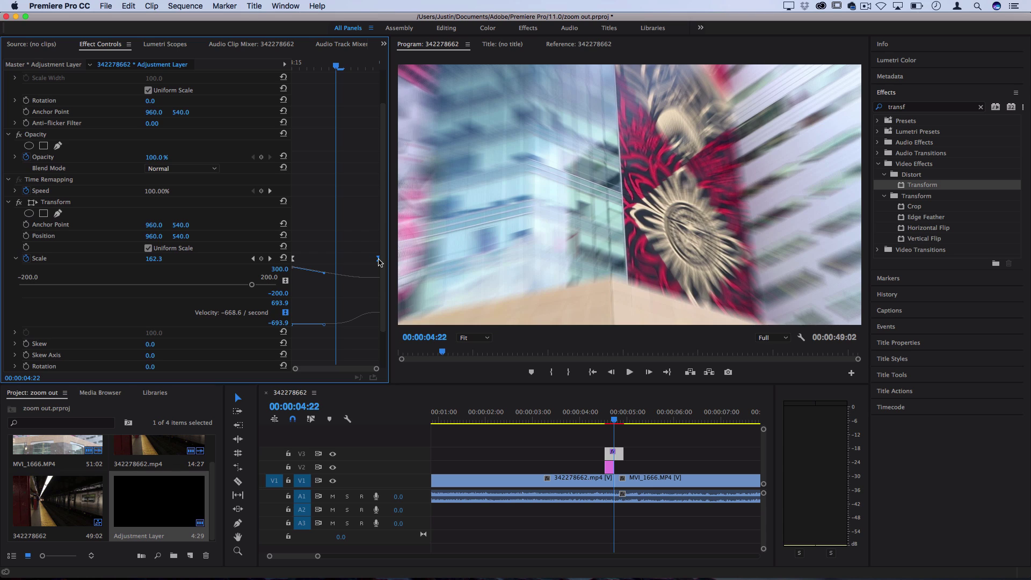
{"action": "left_click", "coordinate": [626, 436]}
{"action": "left_click_drag", "start_coordinate": [631, 433], "coordinate": [600, 469]}
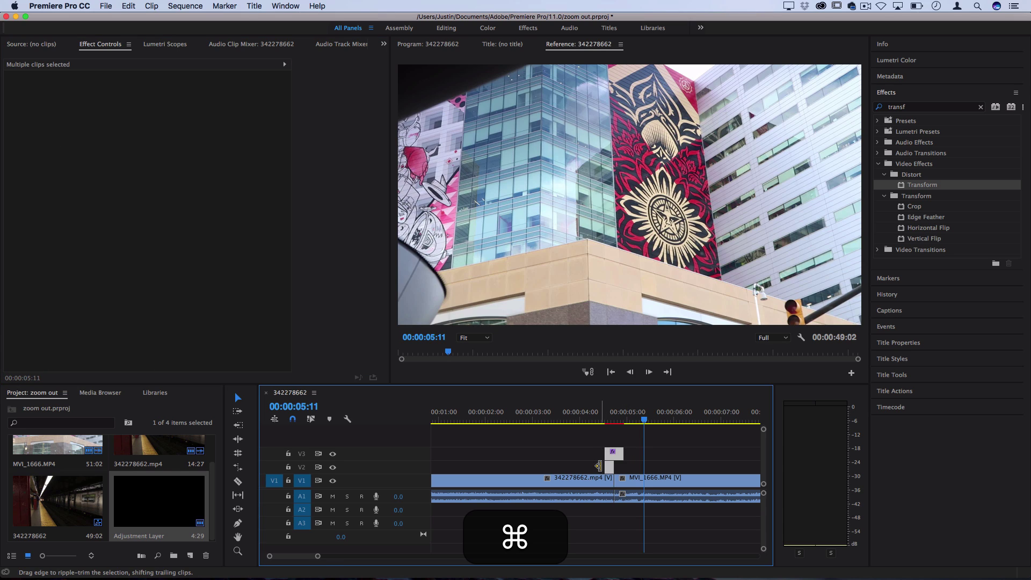
Duplicate both V2/V3 adjustment layers so the copies start at 00:00:06:09.
{"action": "key", "text": "super+c"}
{"action": "left_click", "coordinate": [687, 419]}
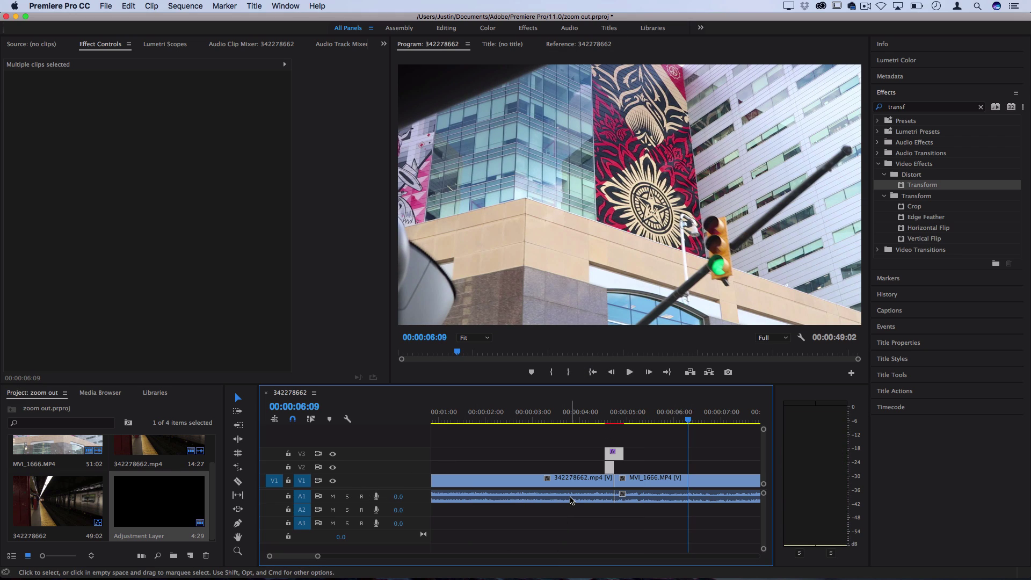
{"action": "left_click_drag", "start_coordinate": [618, 455], "coordinate": [698, 457]}
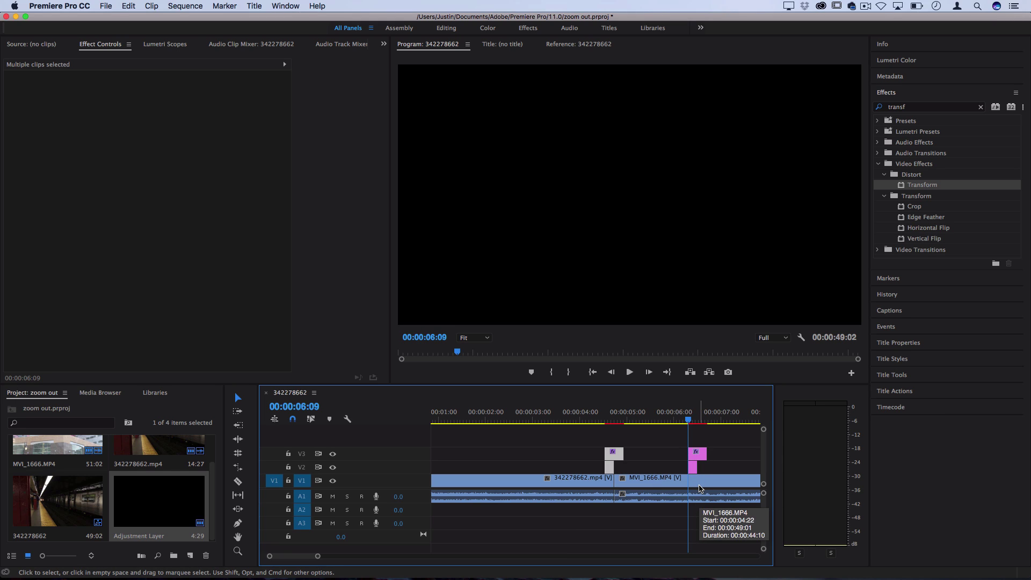
{"action": "left_click", "coordinate": [701, 457]}
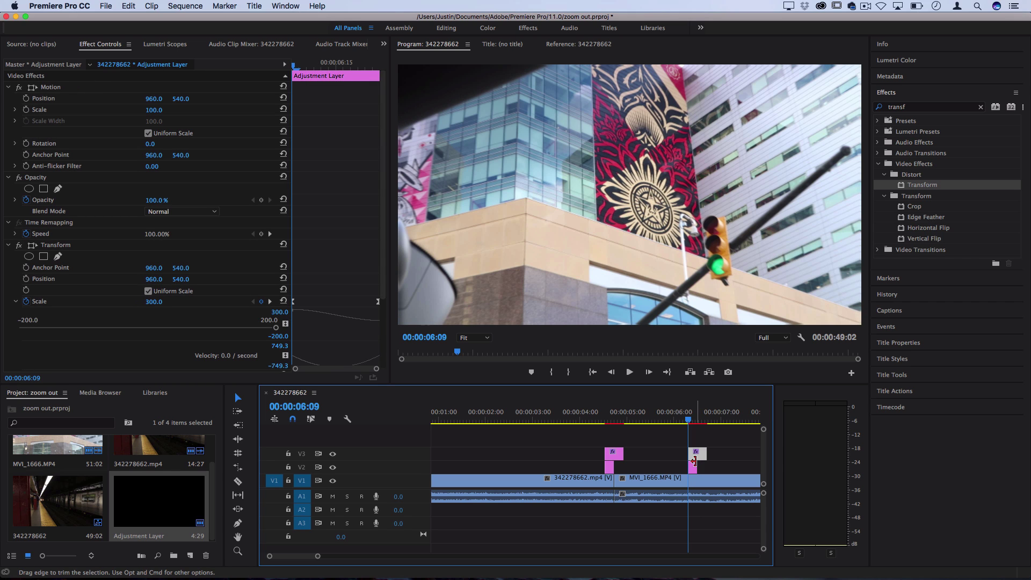
Select the lower V2 adjustment layer and collapse its Replicate and first Mirror effects.
{"action": "left_click", "coordinate": [610, 467]}
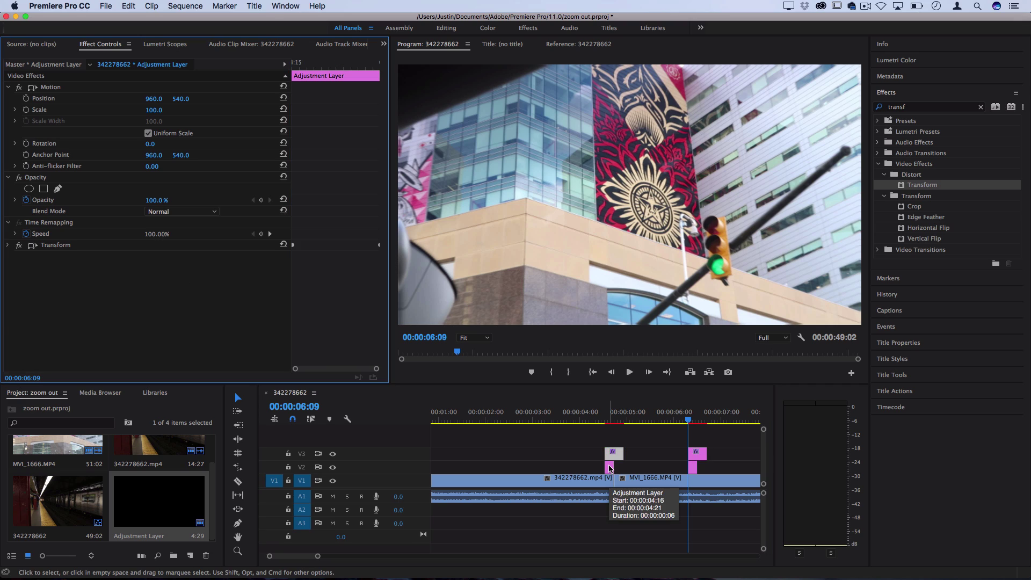
{"action": "left_click", "coordinate": [610, 467]}
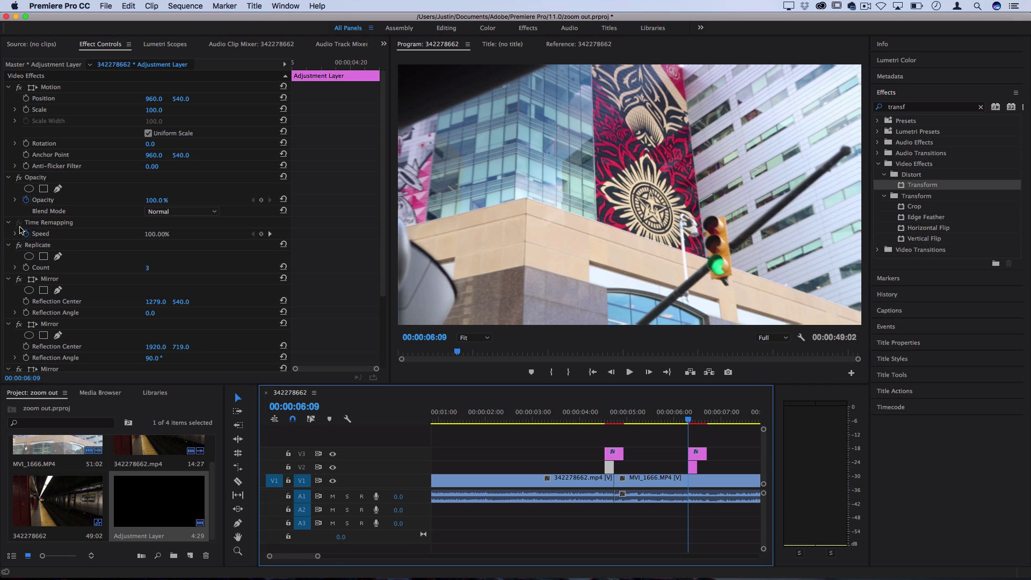
{"action": "left_click", "coordinate": [9, 246]}
{"action": "left_click", "coordinate": [9, 257]}
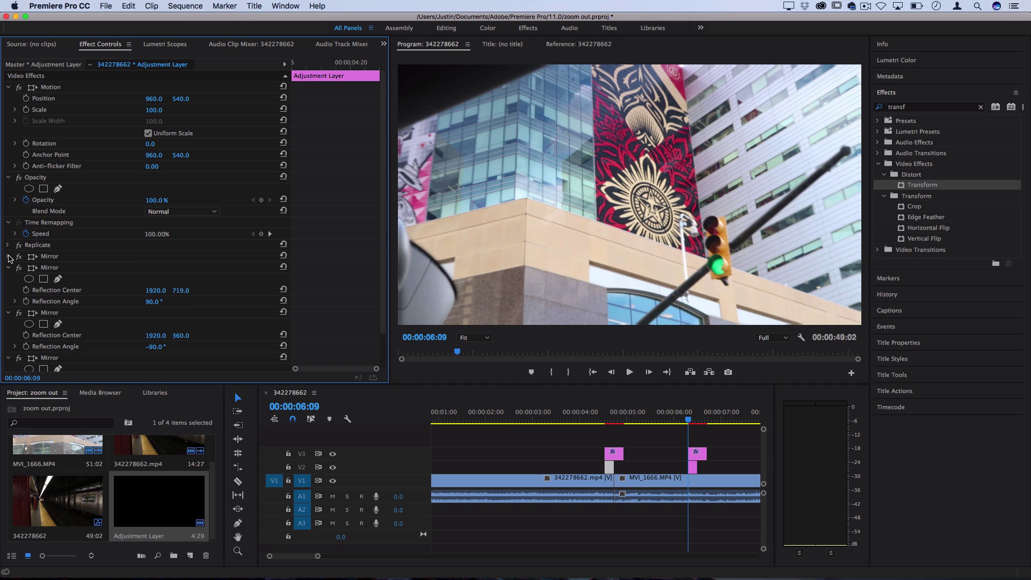
Select all the layer's effects and start a Save Preset, then cancel it.
{"action": "right_click", "coordinate": [37, 78]}
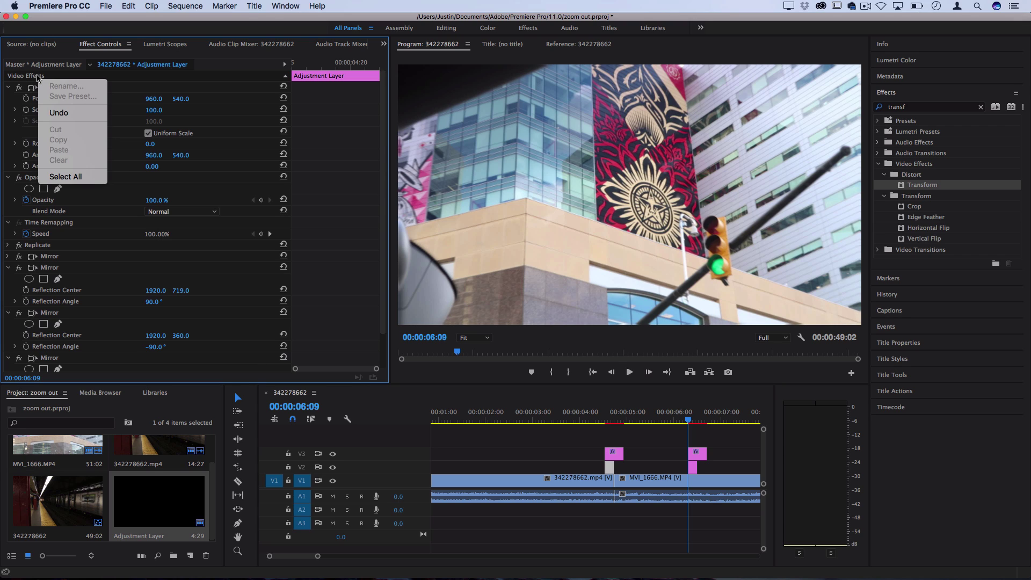
{"action": "left_click", "coordinate": [65, 177]}
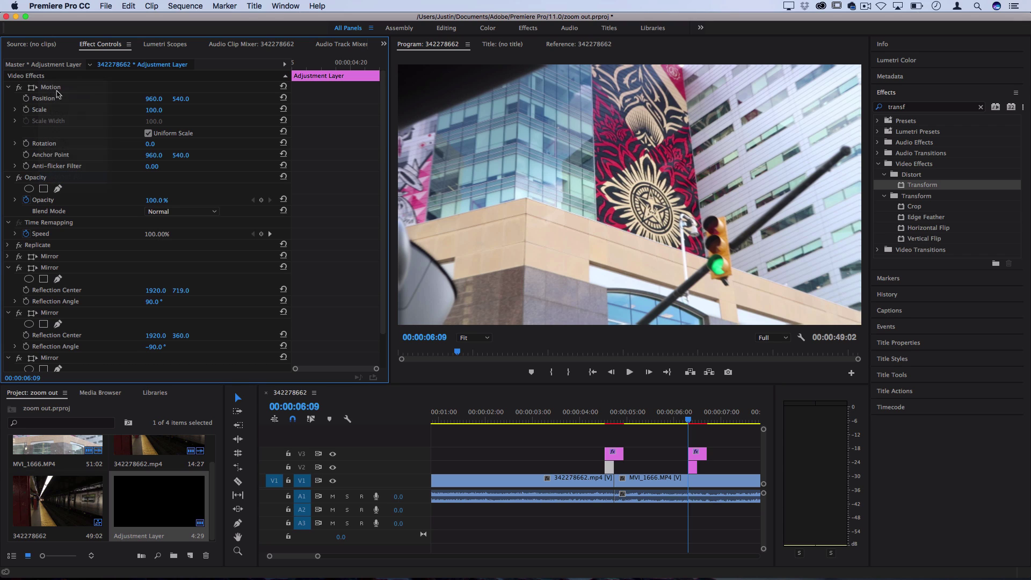
{"action": "right_click", "coordinate": [42, 79]}
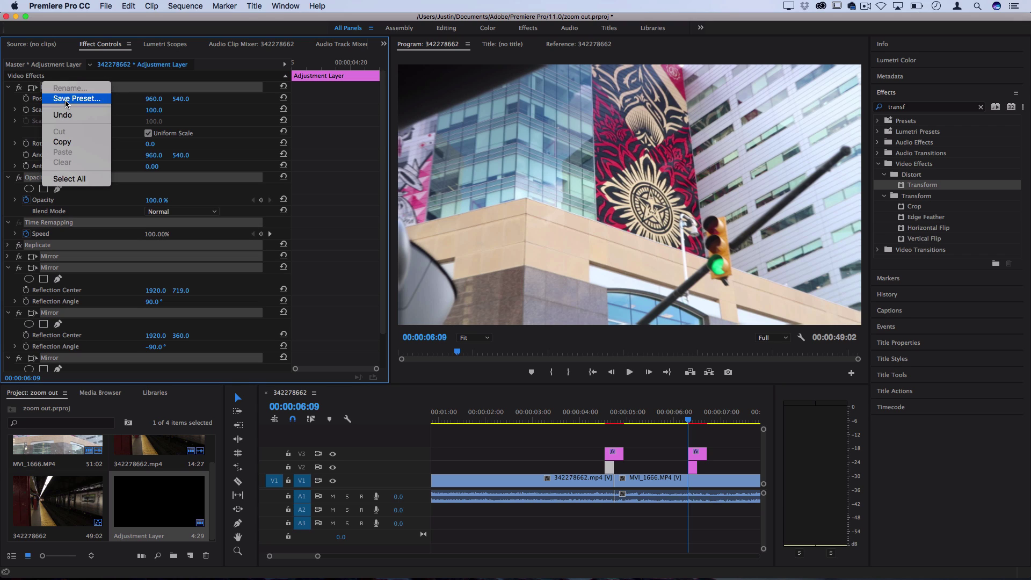
{"action": "left_click", "coordinate": [77, 99]}
{"action": "left_click", "coordinate": [517, 358]}
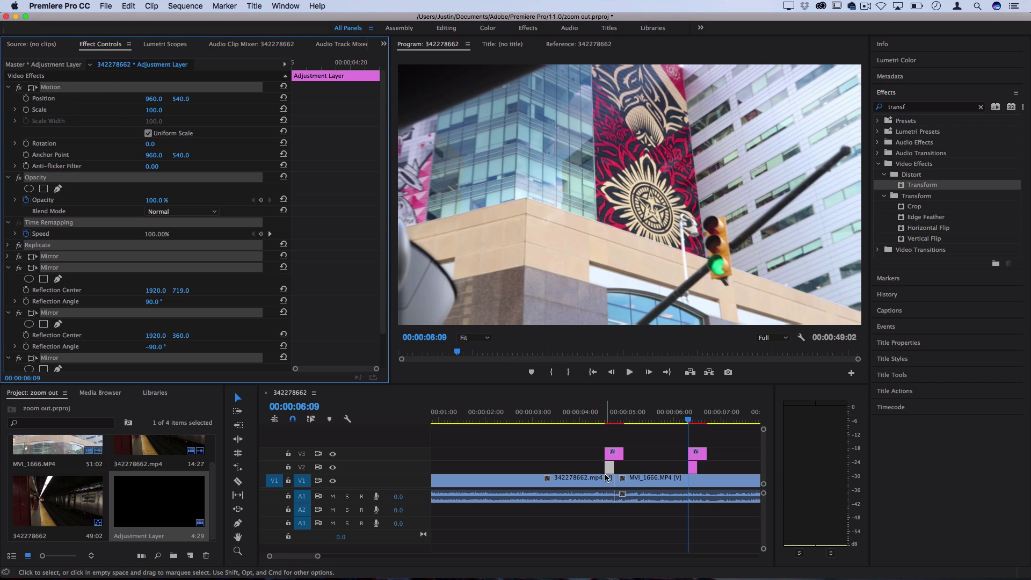
{"action": "scroll", "coordinate": [610, 465], "scroll_direction": "up", "scroll_amount": 5}
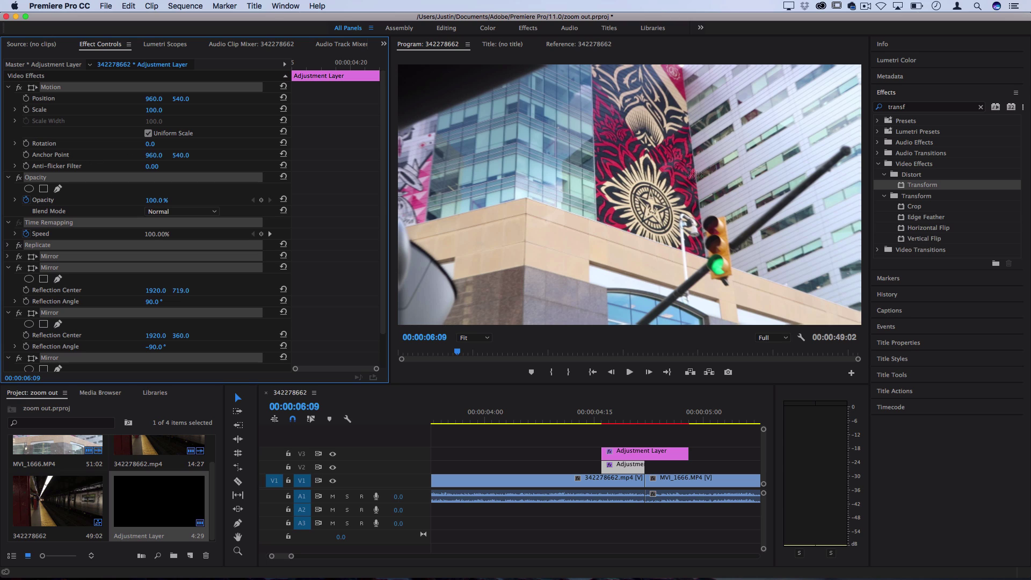
Collapse the Presets folder in the Effects panel and select the V3 adjustment layer clip.
{"action": "left_click", "coordinate": [880, 123]}
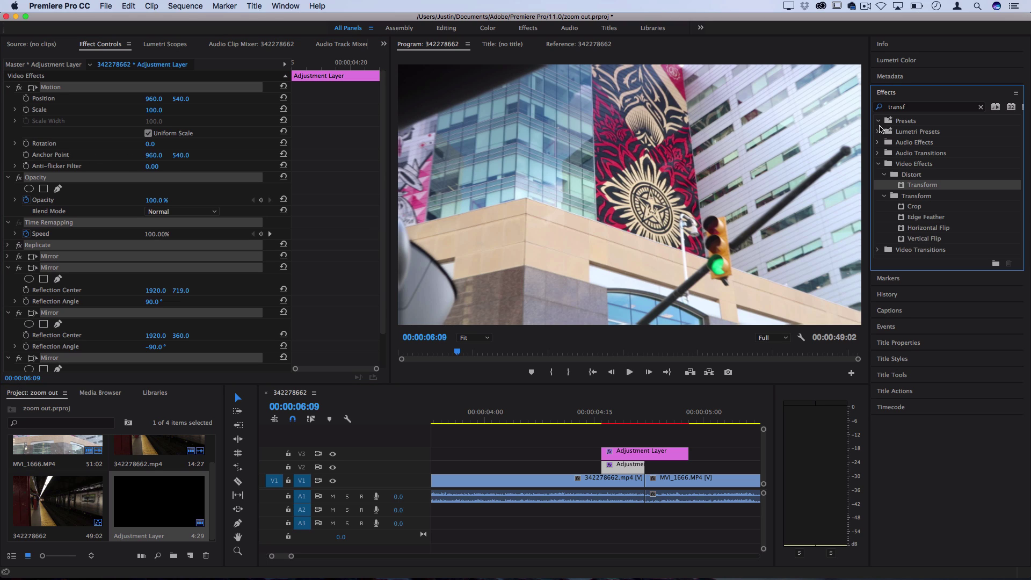
{"action": "left_click", "coordinate": [880, 121]}
{"action": "left_click", "coordinate": [620, 452]}
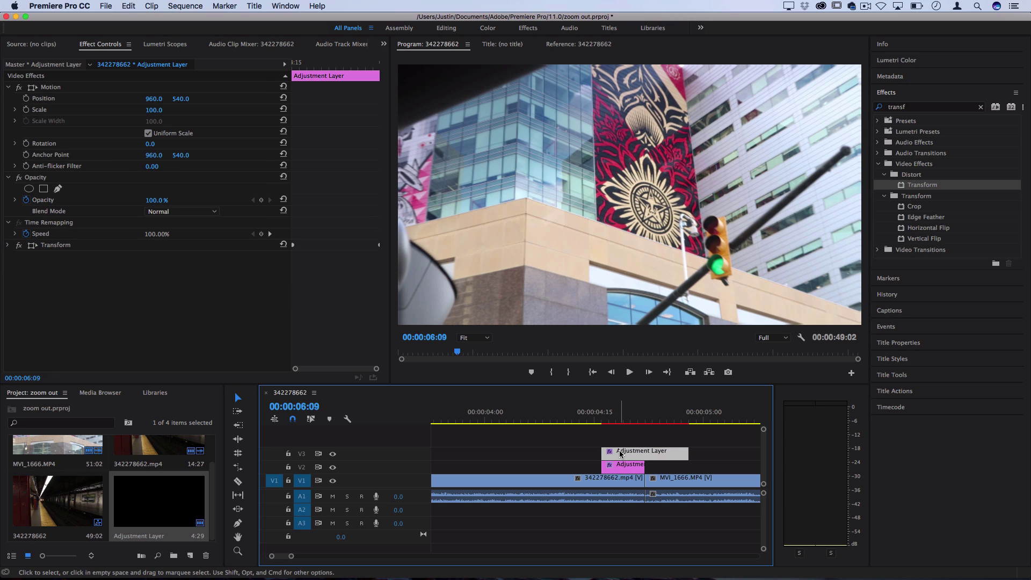